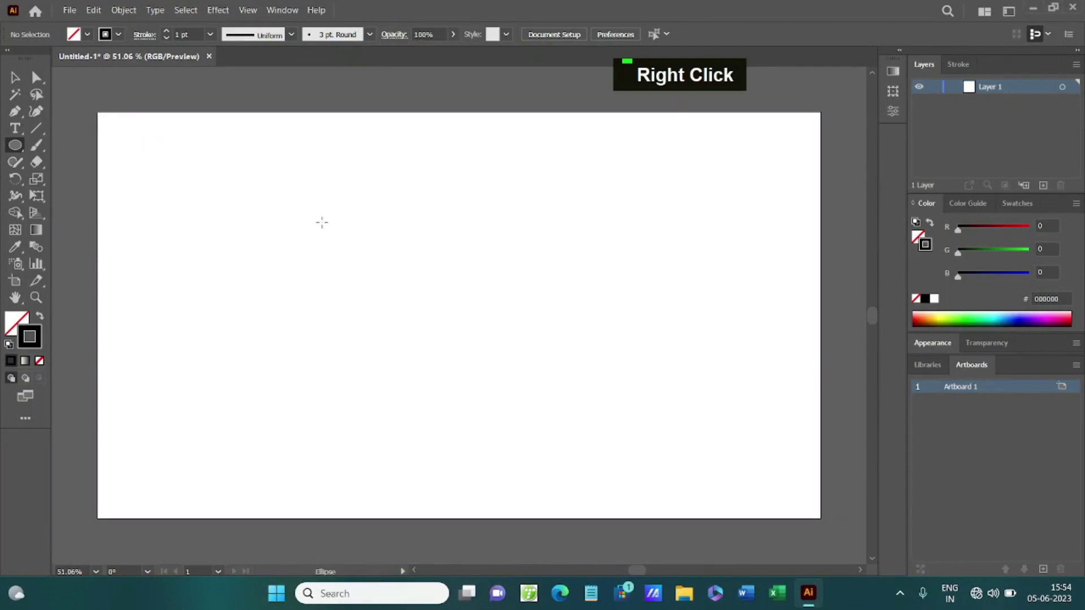
Draw a circle slightly left of the artboard's center and set its stroke weight to 3 pt.
{"action": "left_click_drag", "start_coordinate": [332, 200], "coordinate": [514, 351]}
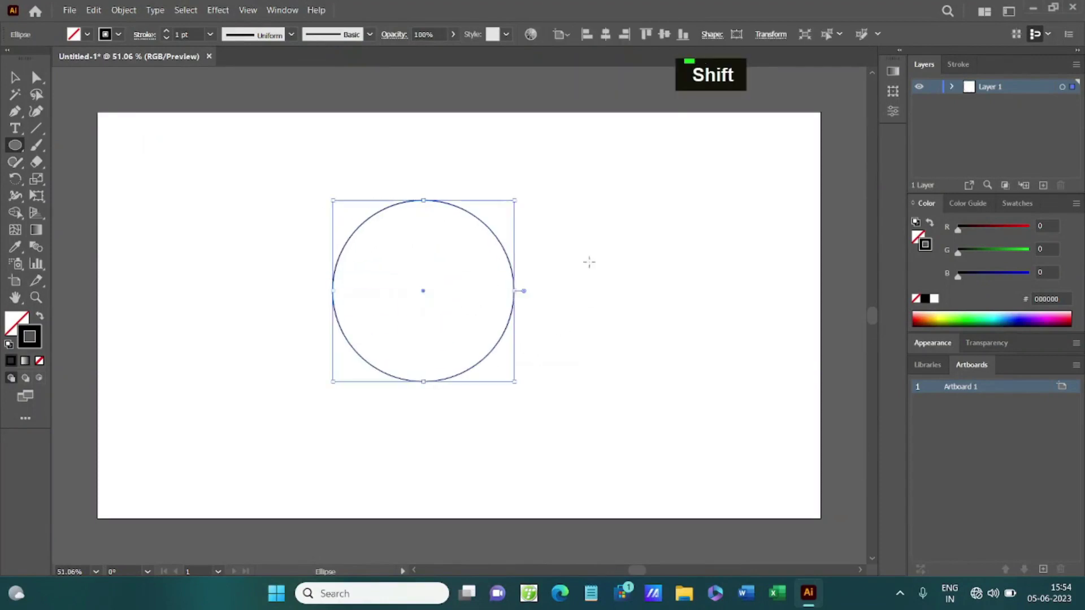
{"action": "left_click", "coordinate": [210, 35]}
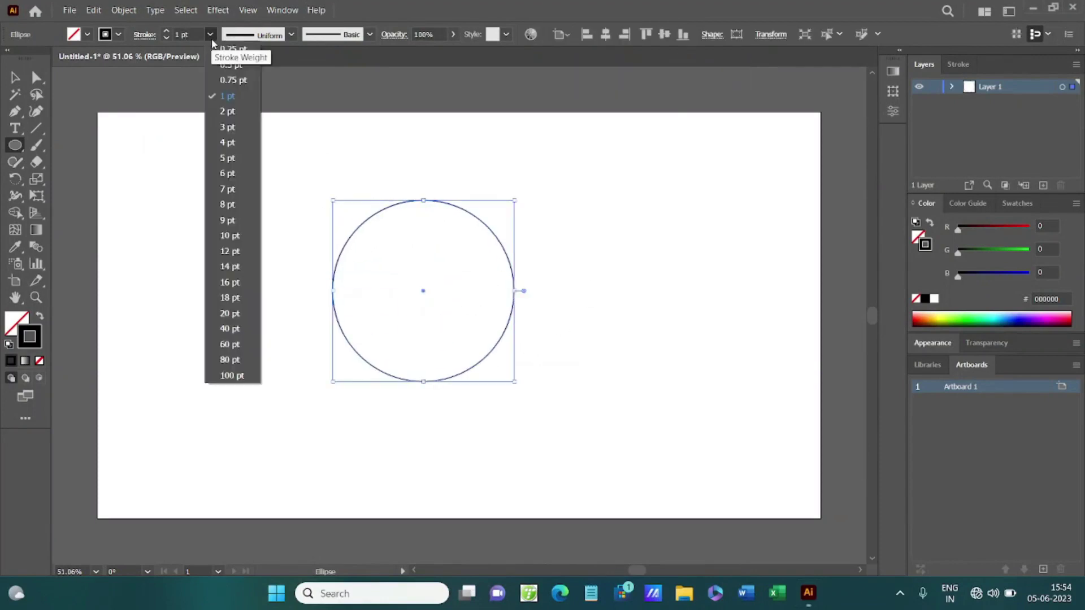
{"action": "left_click", "coordinate": [227, 128]}
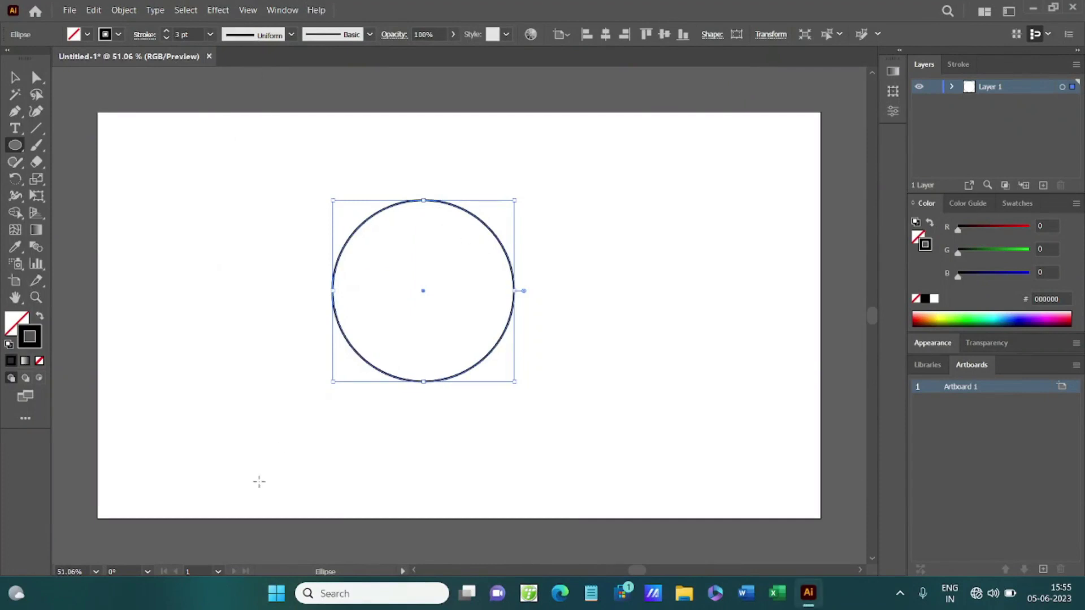
Draw a downward-bowed curve across the upper part of the circle with the Pencil tool, both ends extending past its outline.
{"action": "right_click", "coordinate": [19, 115]}
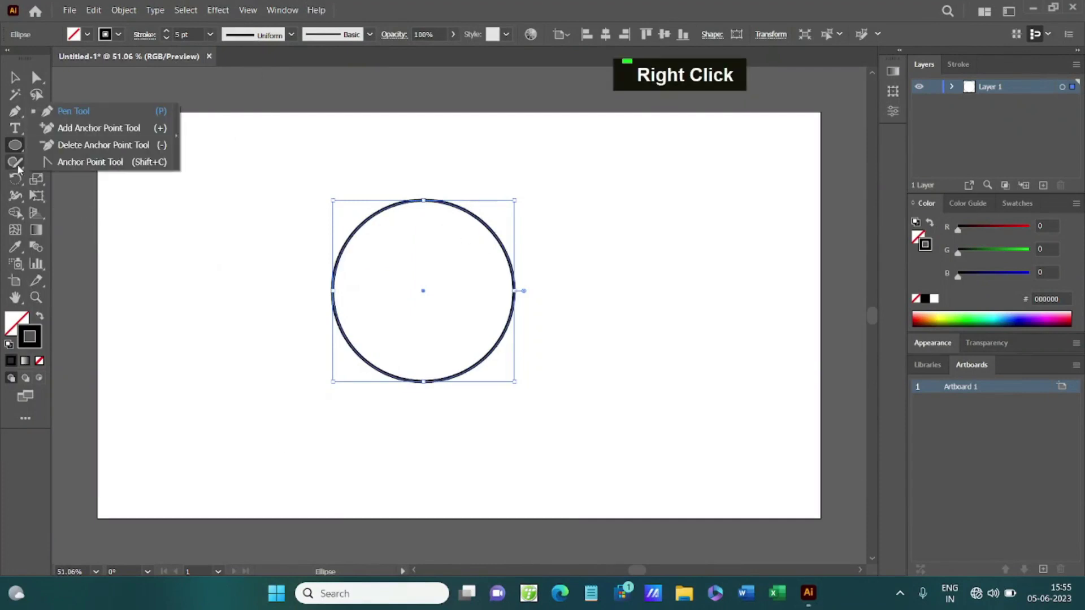
{"action": "right_click", "coordinate": [19, 167]}
{"action": "left_click", "coordinate": [73, 179]}
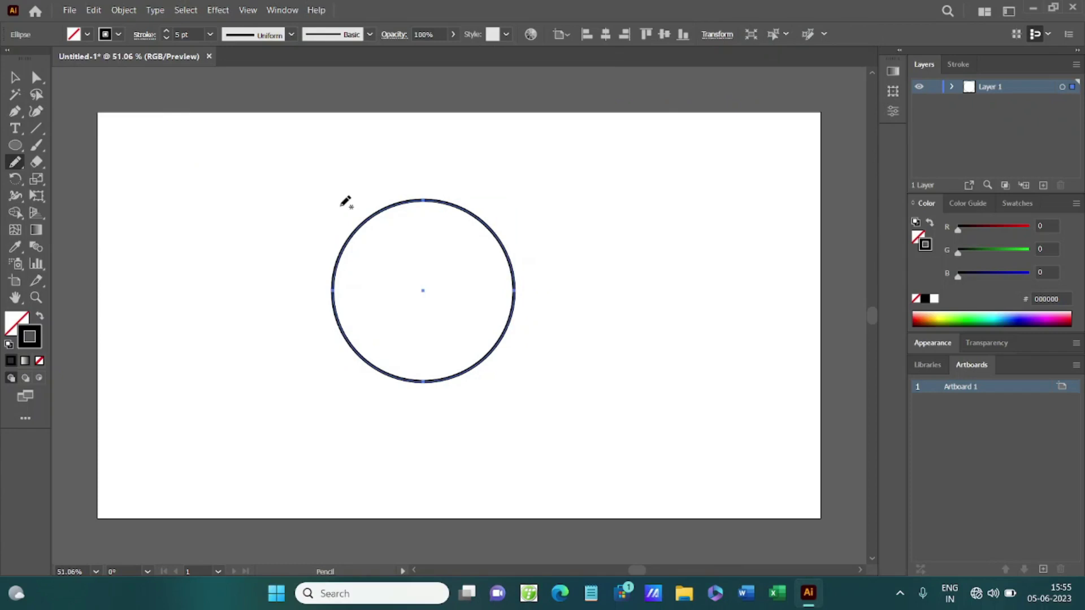
{"action": "left_click_drag", "start_coordinate": [518, 207], "coordinate": [518, 206]}
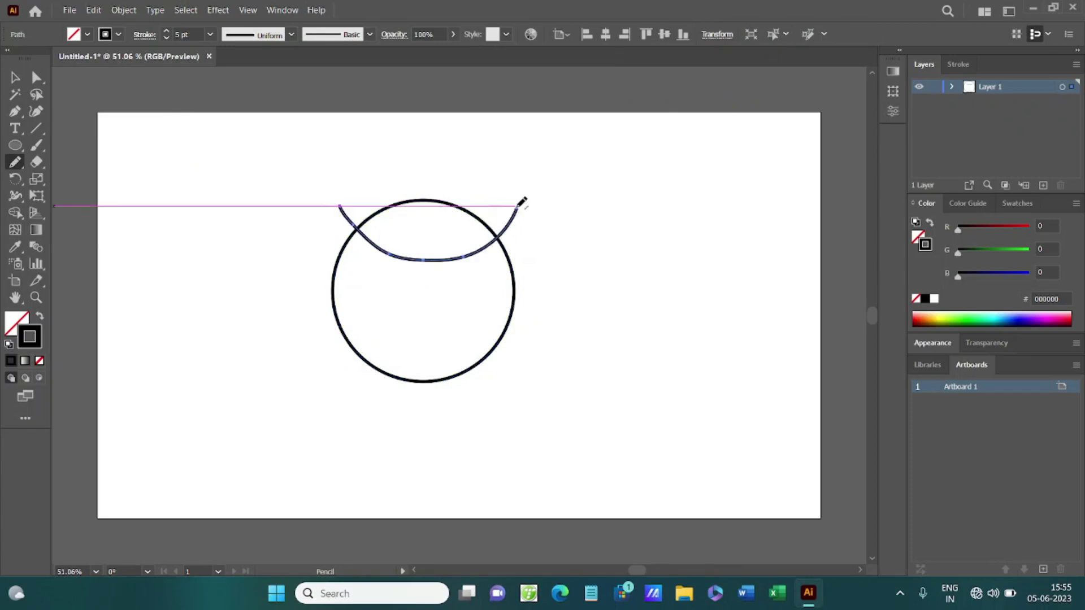
Set the curve's stroke weight to 40 pt and draw a second arched curve from the circle's left side down past its lower edge.
{"action": "left_click", "coordinate": [210, 34]}
{"action": "left_click", "coordinate": [241, 253]}
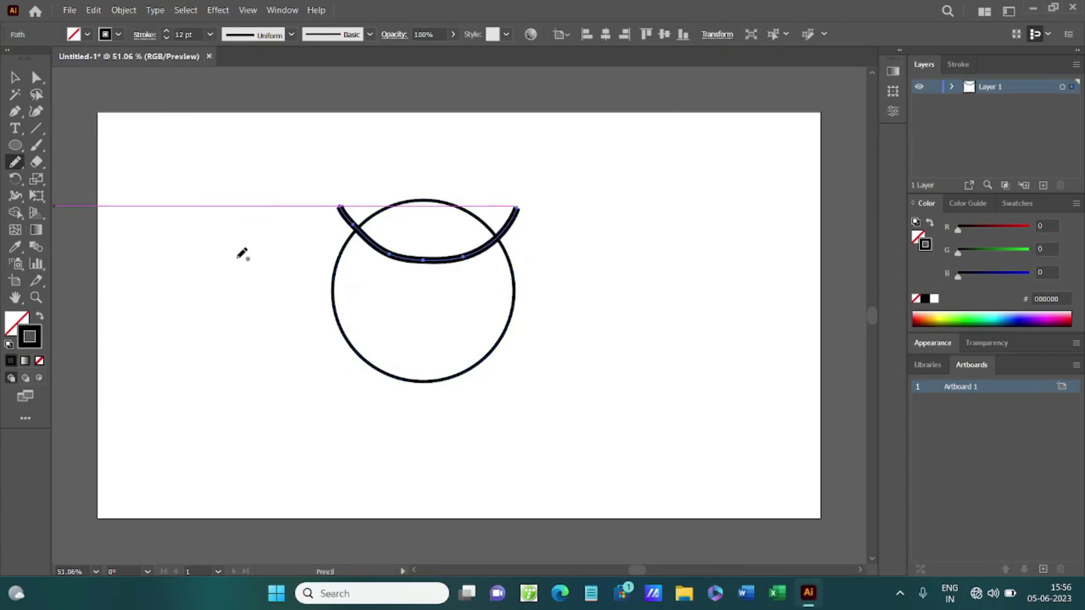
{"action": "left_click", "coordinate": [209, 34]}
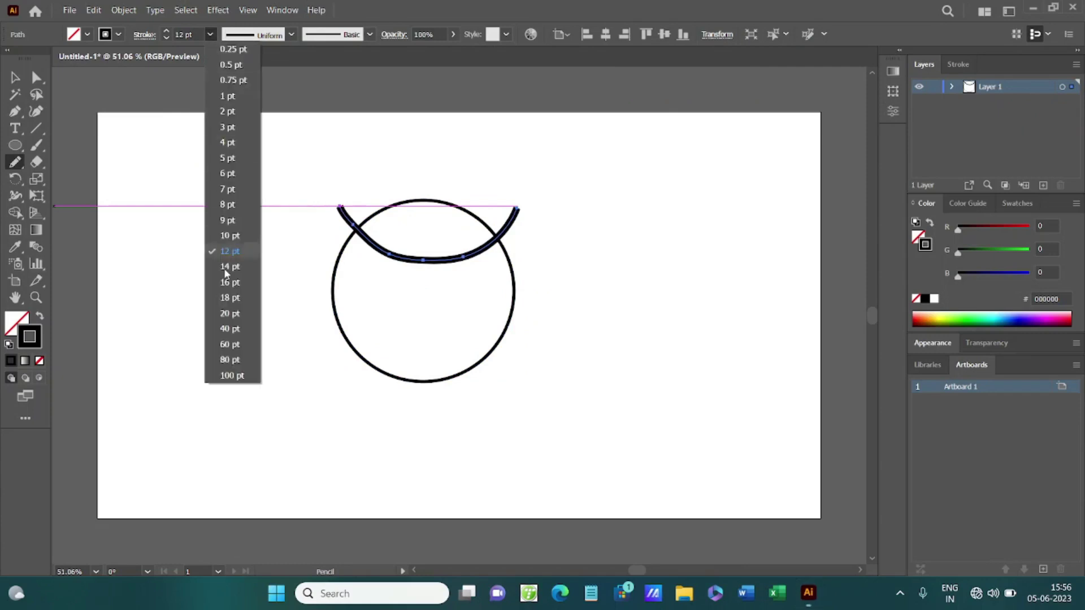
{"action": "left_click", "coordinate": [243, 323]}
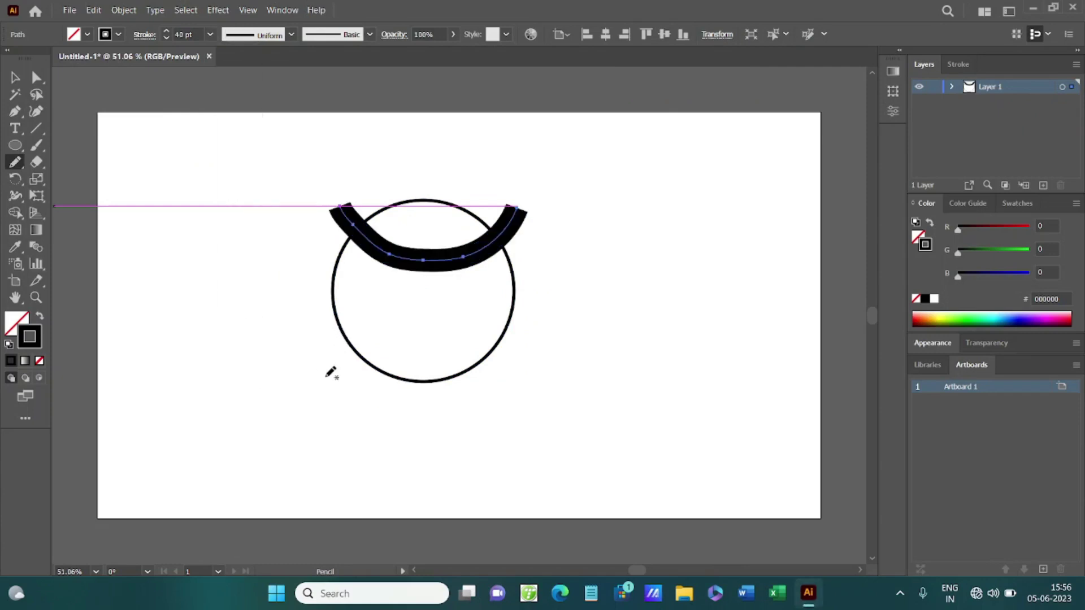
{"action": "left_click_drag", "start_coordinate": [429, 447], "coordinate": [427, 450]}
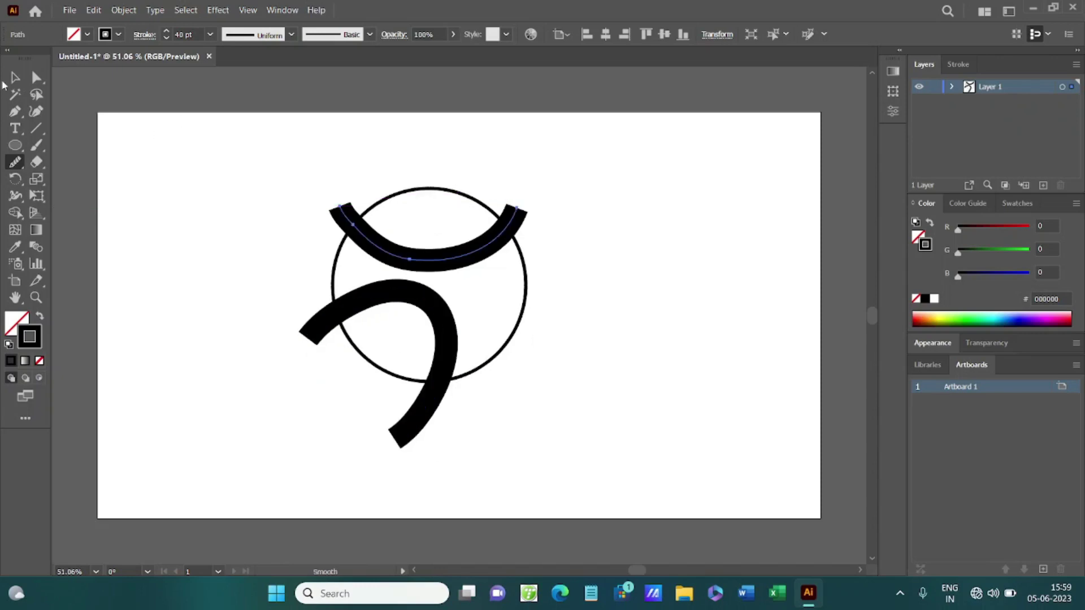
Copy the circle and paste the duplicate in place over the original.
{"action": "left_click", "coordinate": [700, 404]}
{"action": "left_click", "coordinate": [521, 335]}
{"action": "key", "text": "ctrl"}
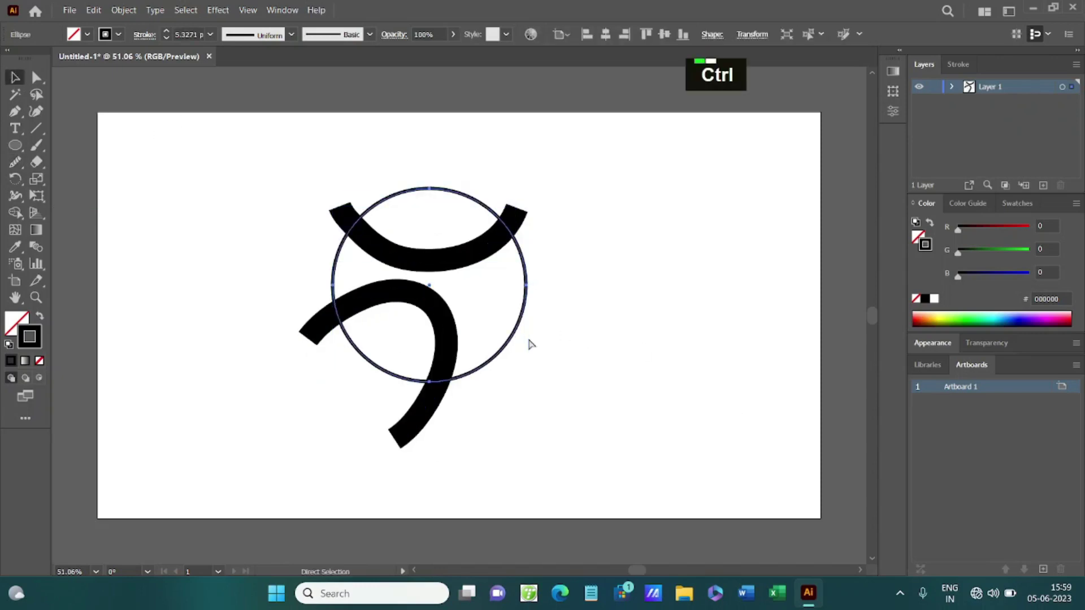
{"action": "left_click", "coordinate": [93, 11]}
{"action": "left_click", "coordinate": [93, 11]}
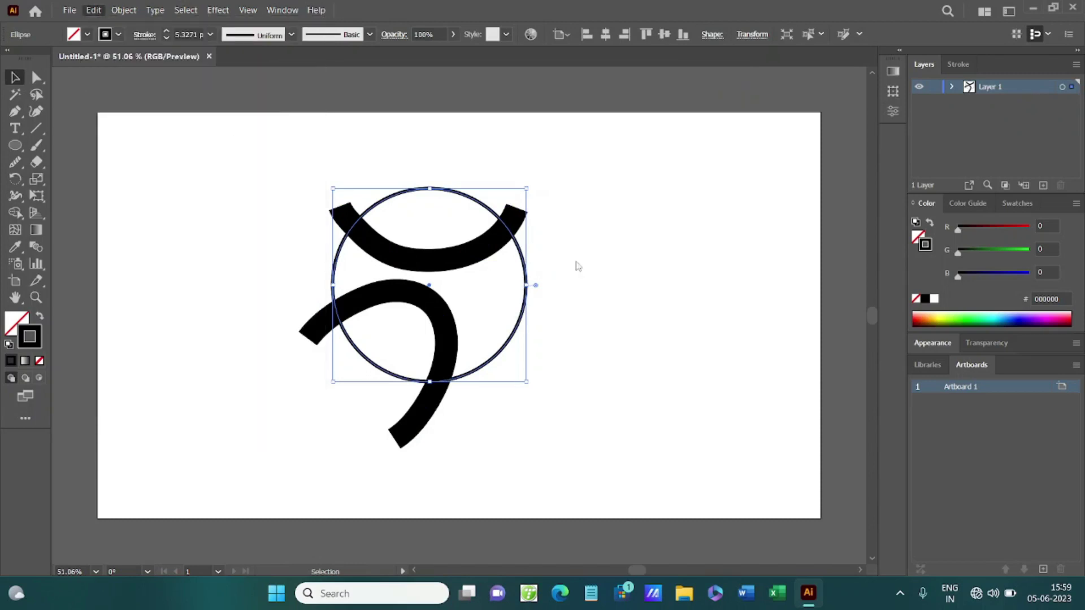
{"action": "left_click", "coordinate": [94, 12]}
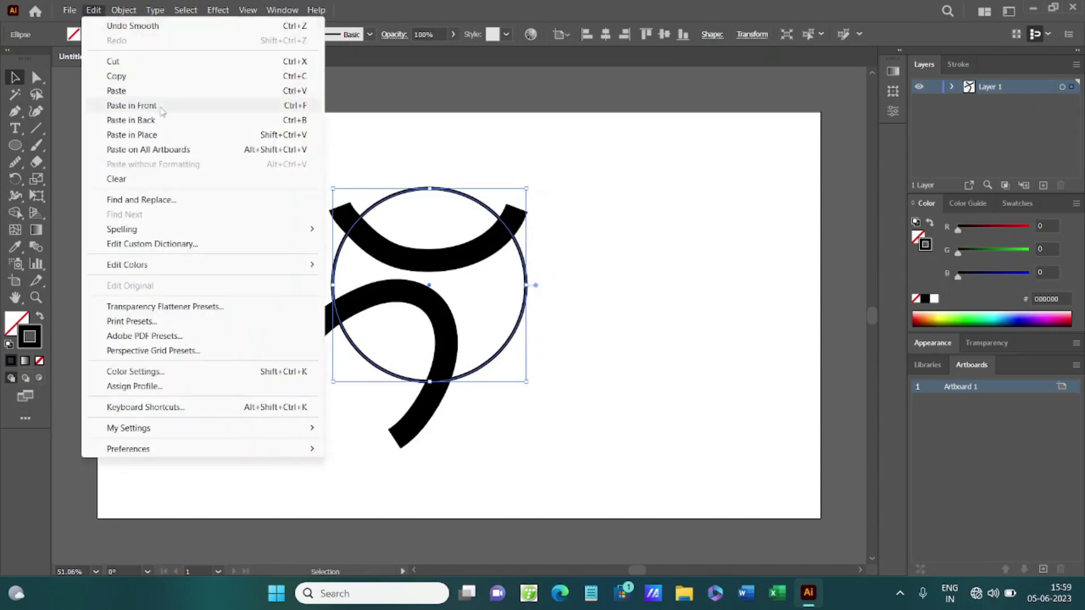
{"action": "left_click", "coordinate": [131, 135]}
Scale the duplicate circle down slightly and nudge it until it sits concentric inside the outer circle.
{"action": "left_click_drag", "start_coordinate": [526, 186], "coordinate": [503, 208]}
{"action": "key", "text": "ctrl+z"}
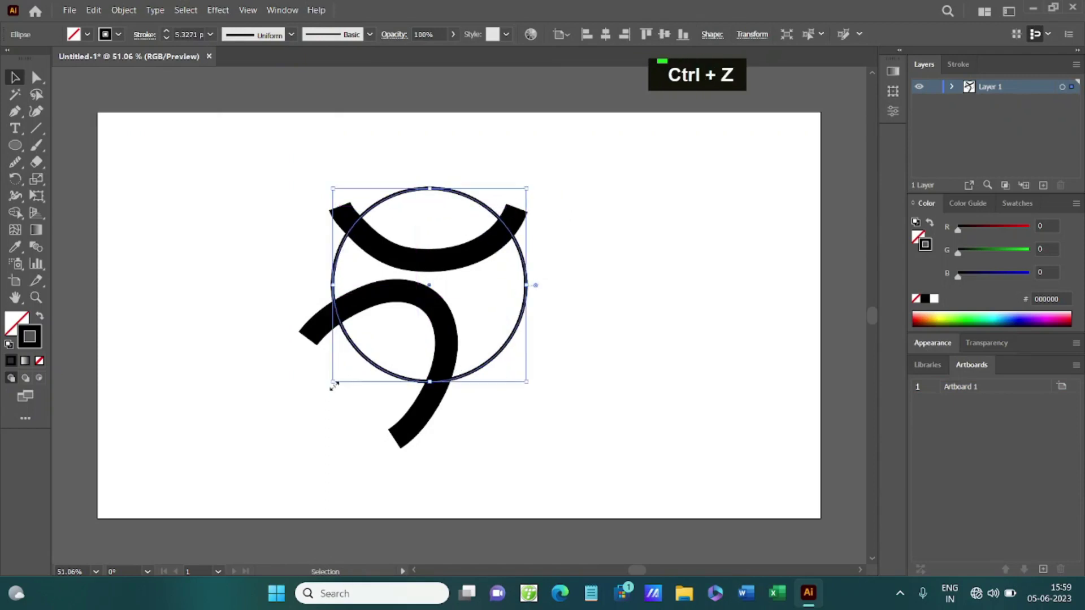
{"action": "mouse_move", "coordinate": [334, 382]}
{"action": "left_mouse_down"}
{"action": "mouse_move", "coordinate": [379, 347]}
{"action": "mouse_move", "coordinate": [349, 362]}
{"action": "left_mouse_up"}
{"action": "key", "text": "Left"}
{"action": "key", "text": "Left"}
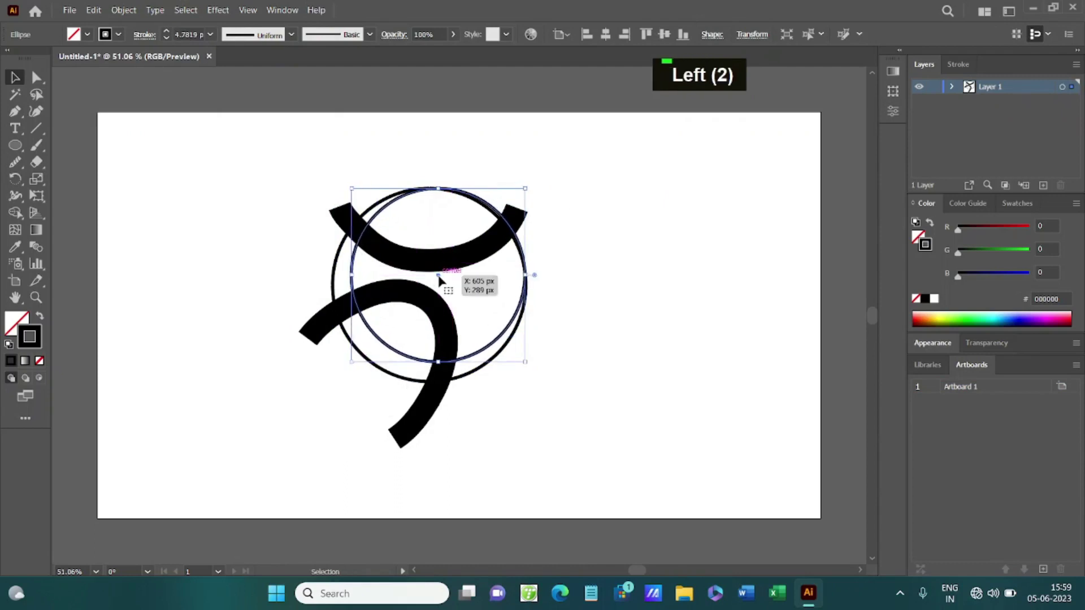
{"action": "key", "text": "Down"}
{"action": "key", "text": "Down"}
{"action": "key", "text": "Down"}
{"action": "key", "text": "Left"}
{"action": "key", "text": "Left"}
{"action": "key", "text": "Left"}
{"action": "key", "text": "Down"}
{"action": "key", "text": "Down"}
{"action": "key", "text": "Left"}
{"action": "key", "text": "Down"}
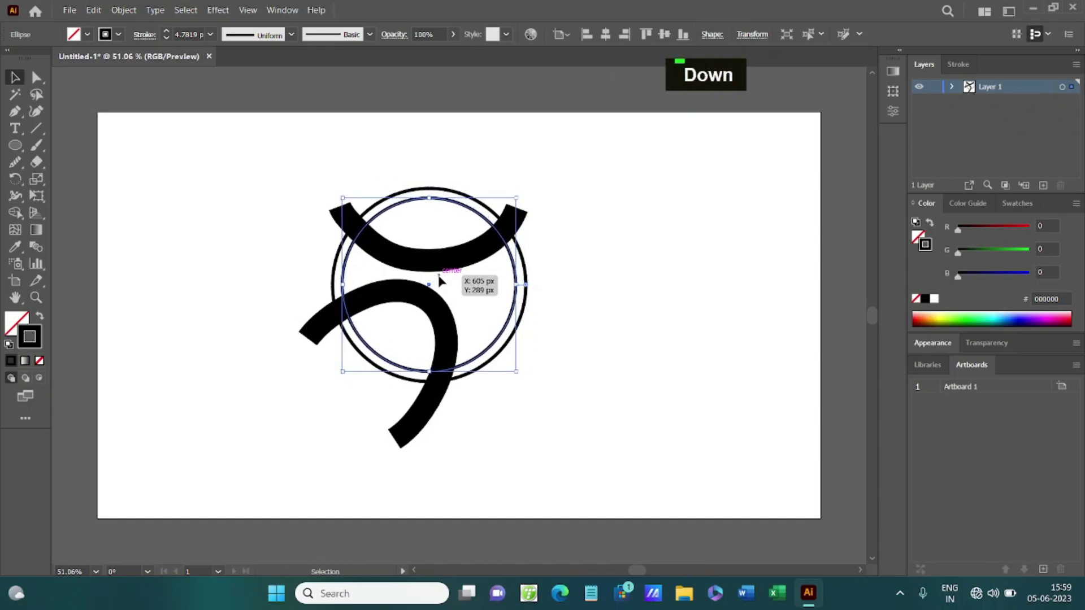
Shrink the inner circle further to widen the ring and recenter it within the outer circle.
{"action": "left_click_drag", "start_coordinate": [516, 196], "coordinate": [494, 221]}
{"action": "key", "text": "Right"}
{"action": "key", "text": "Right"}
{"action": "key", "text": "Right"}
{"action": "key", "text": "Right"}
{"action": "key", "text": "Up"}
{"action": "left_click_drag", "start_coordinate": [424, 291], "coordinate": [430, 289]}
{"action": "key", "text": "ctrl+z"}
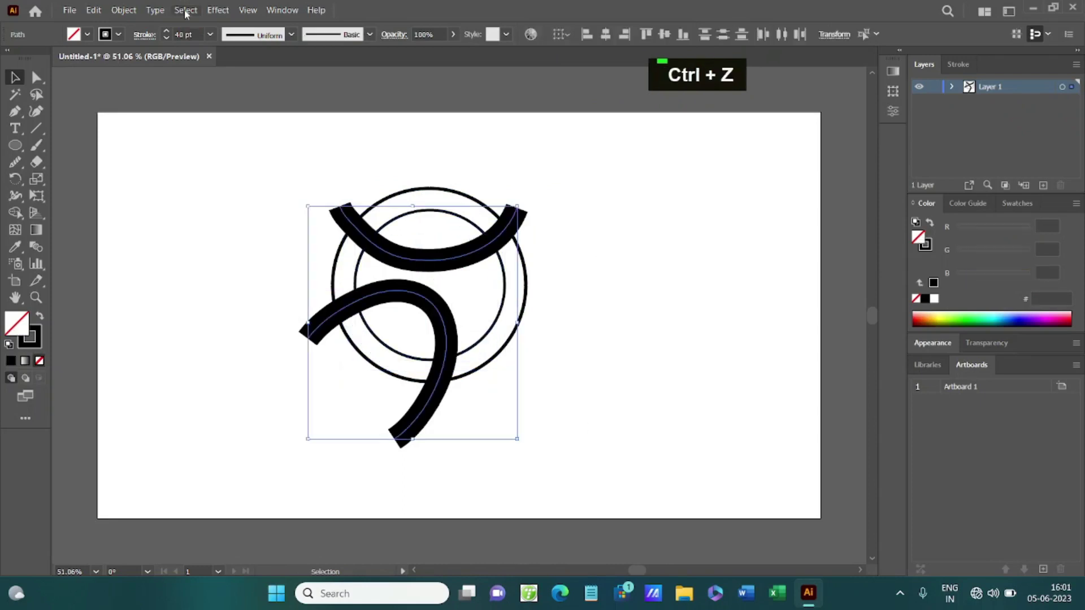
Expand the two selected thick curves into filled shapes.
{"action": "left_click", "coordinate": [117, 12]}
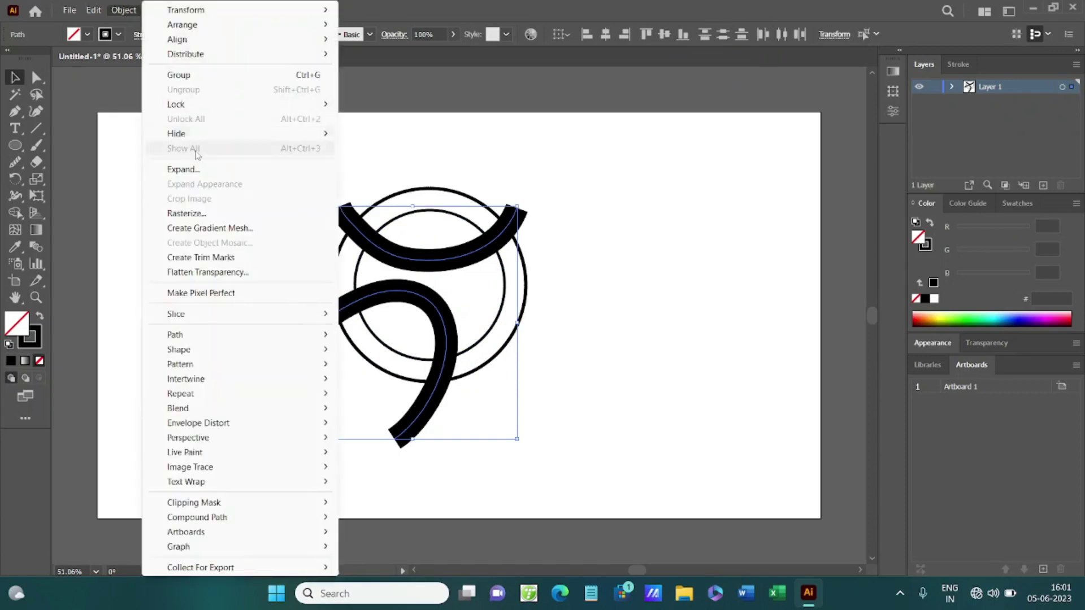
{"action": "left_click", "coordinate": [199, 169]}
{"action": "left_click", "coordinate": [508, 375]}
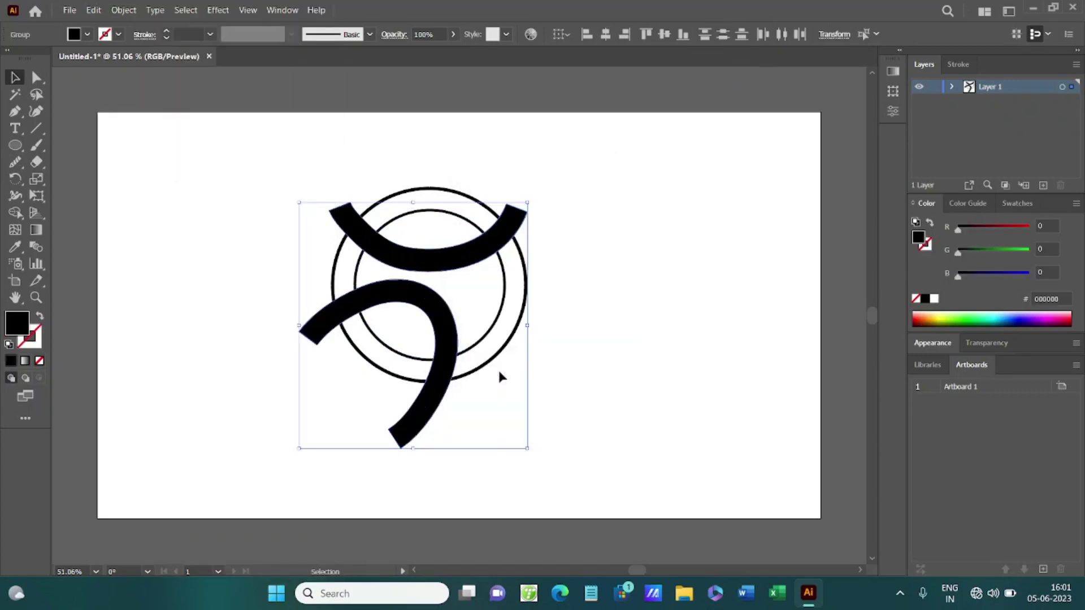
Select all artwork and use Shape Builder to remove the upper curve's left end outside the circle and within the ring.
{"action": "key", "text": "ctrl+a"}
{"action": "scroll", "coordinate": [595, 387], "scroll_direction": "down", "scroll_amount": 1}
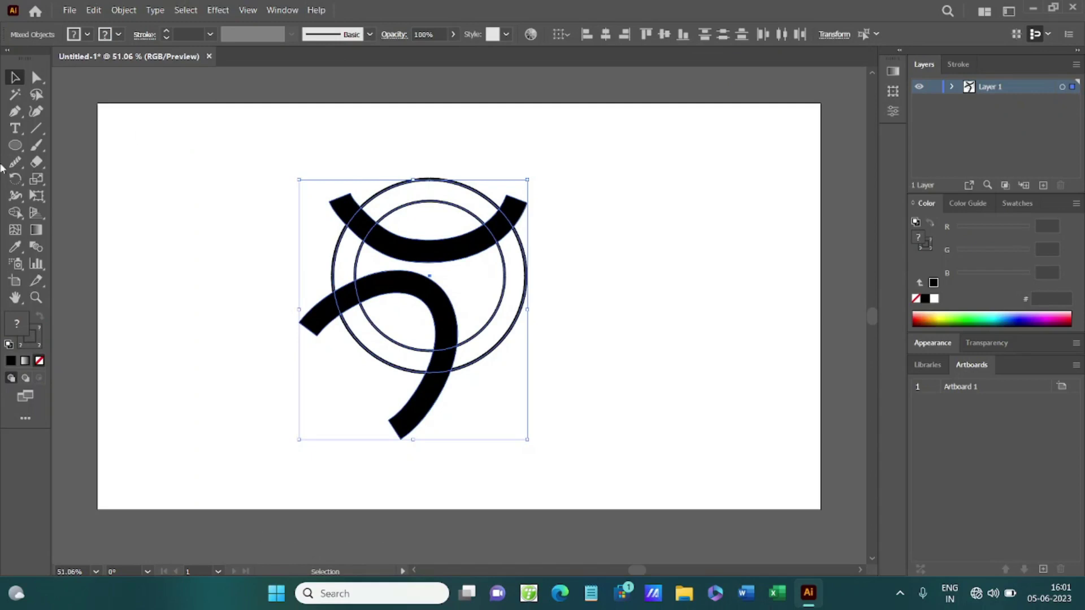
{"action": "key", "text": "shift+m"}
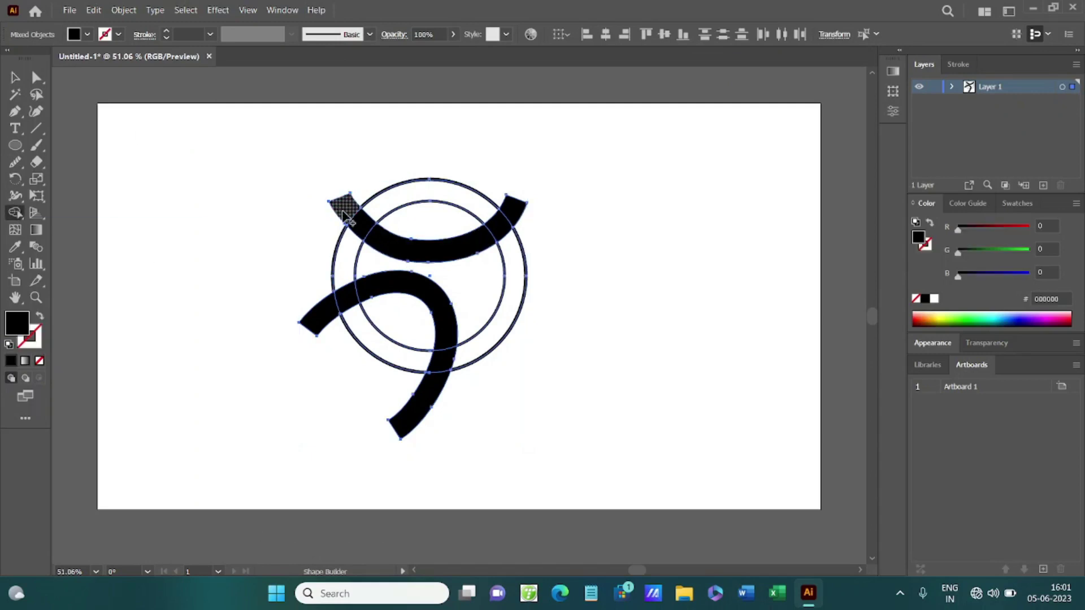
{"action": "left_click", "coordinate": [343, 213], "text": "alt"}
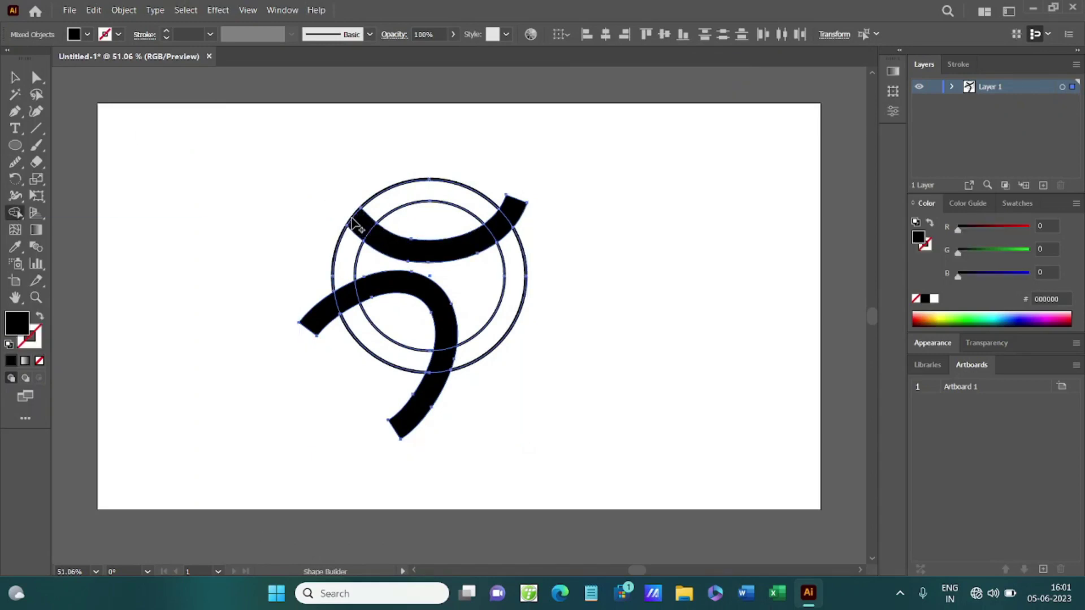
{"action": "left_click", "coordinate": [349, 220], "text": "alt"}
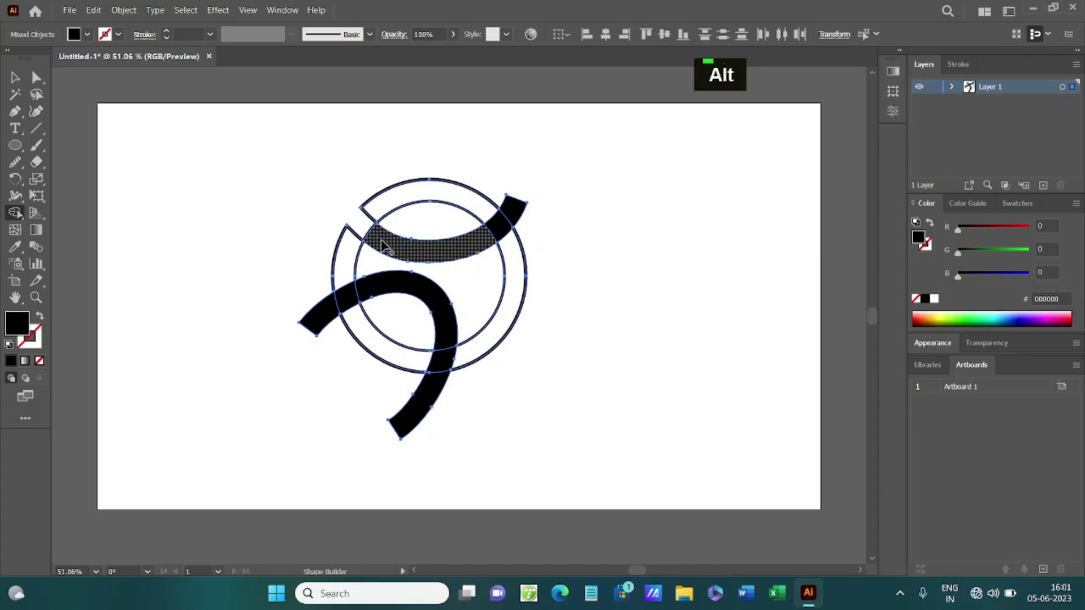
Remove the upper curve's right end outside the circle and within the ring, keeping its black middle band.
{"action": "left_click", "coordinate": [513, 208], "text": "alt"}
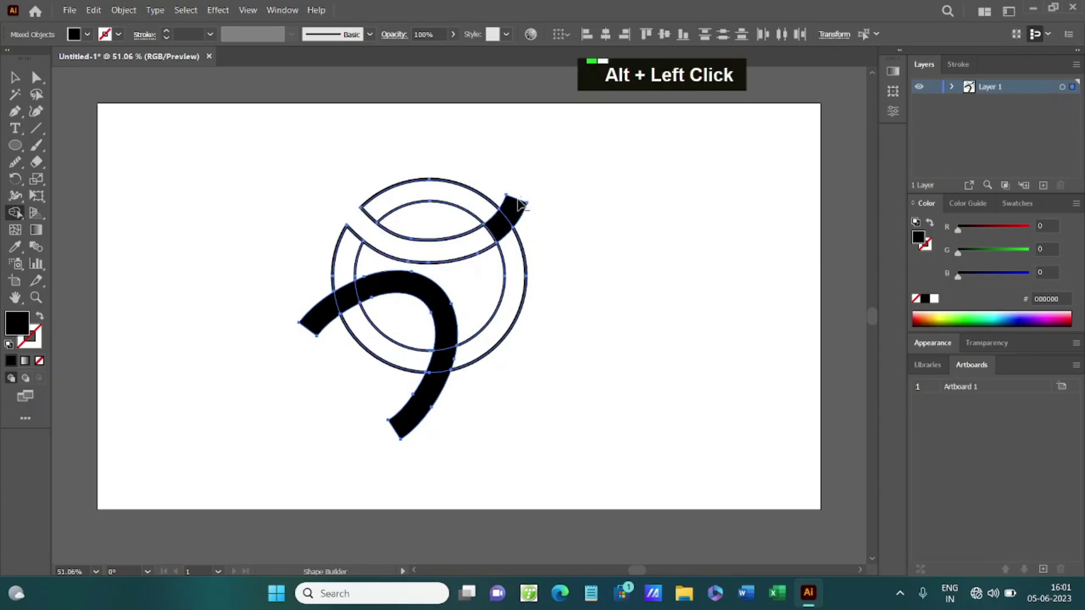
{"action": "key", "text": "ctrl+z"}
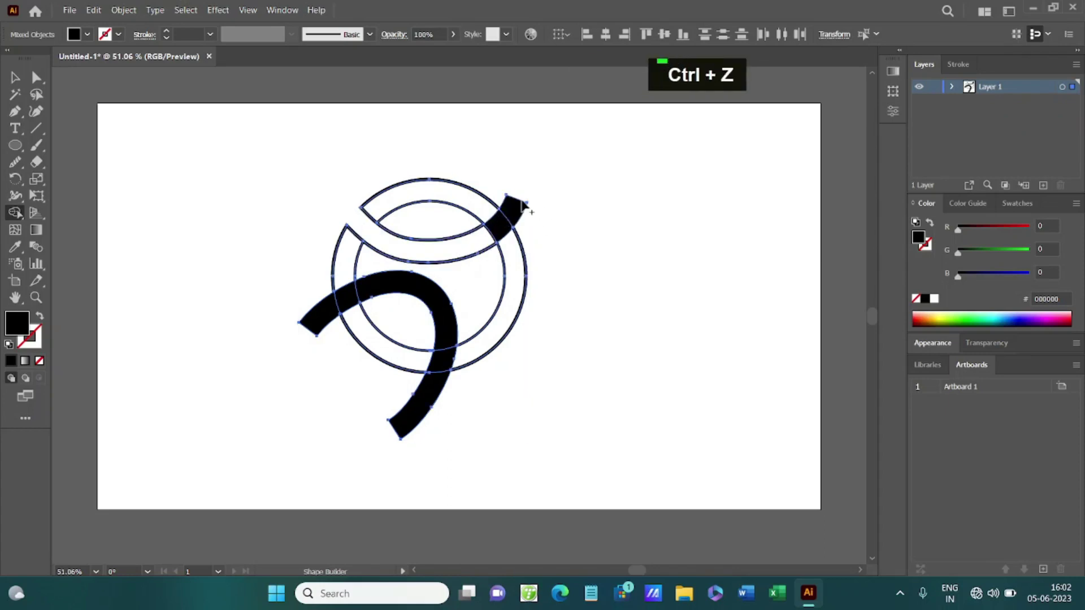
{"action": "key", "text": "ctrl+z"}
{"action": "left_click", "coordinate": [362, 227], "text": "alt"}
{"action": "left_click", "coordinate": [515, 209], "text": "alt"}
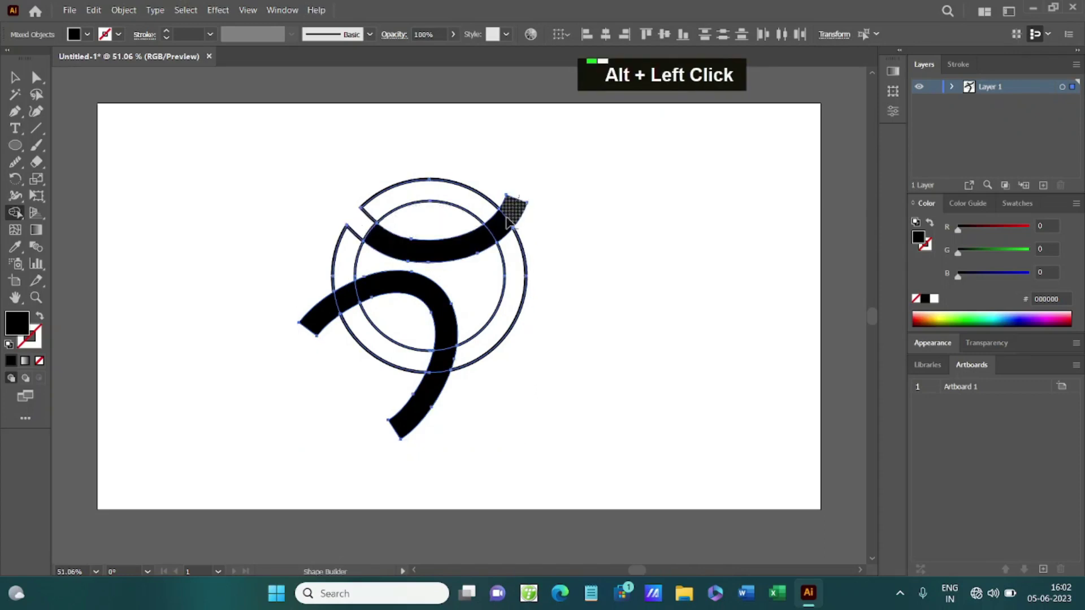
{"action": "left_click", "coordinate": [435, 253], "text": "alt"}
{"action": "key", "text": "ctrl+z"}
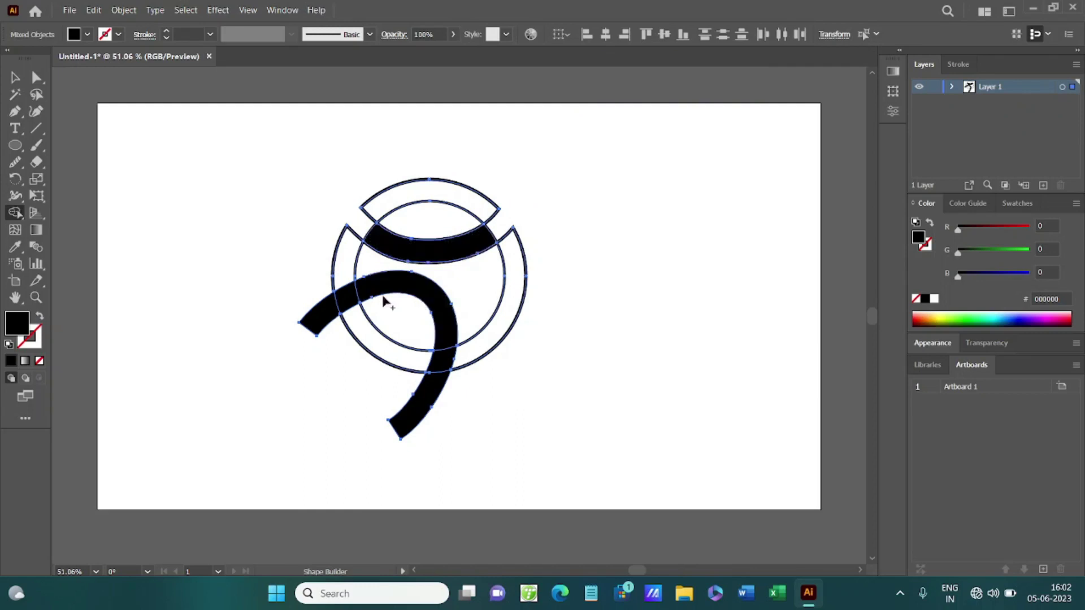
Remove both ends of the lower curve outside the circle and within the ring.
{"action": "left_click", "coordinate": [320, 318], "text": "alt"}
{"action": "left_click", "coordinate": [346, 296], "text": "alt"}
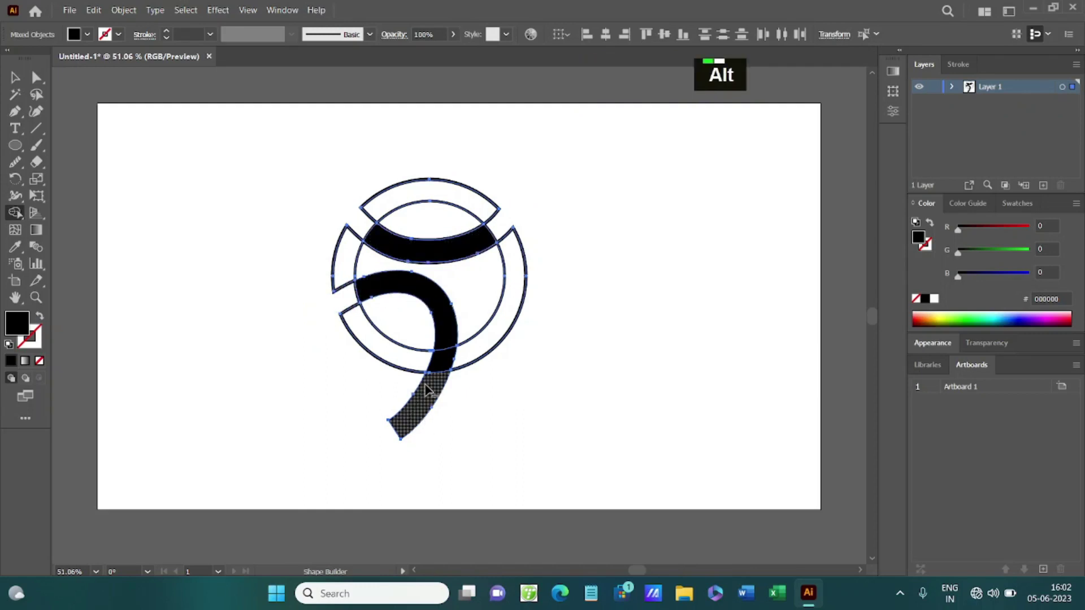
{"action": "left_click", "coordinate": [427, 390], "text": "alt"}
{"action": "left_click", "coordinate": [447, 364], "text": "alt"}
Set the fill of the two remaining black bands inside the inner circle to None.
{"action": "key", "text": "v"}
{"action": "left_click", "coordinate": [452, 409]}
{"action": "left_click", "coordinate": [430, 249]}
{"action": "left_click", "coordinate": [87, 34]}
{"action": "left_click", "coordinate": [9, 59]}
{"action": "left_click", "coordinate": [439, 330]}
{"action": "left_click", "coordinate": [87, 34]}
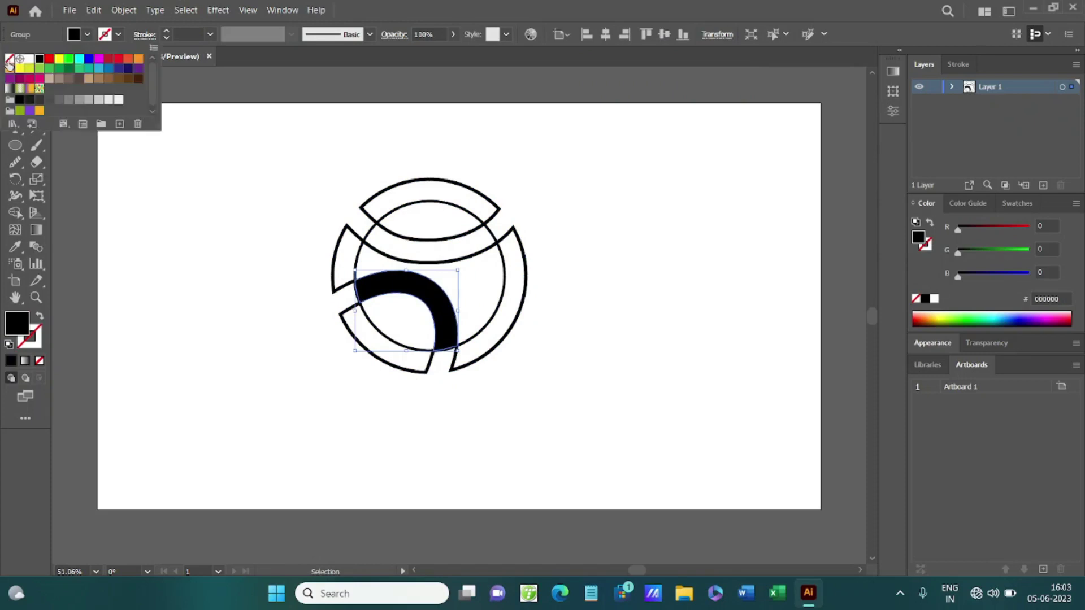
{"action": "left_click", "coordinate": [9, 58]}
Give the lower curved band a thin black stroke similar to the circle outlines.
{"action": "left_click", "coordinate": [435, 316]}
{"action": "left_click", "coordinate": [435, 317]}
{"action": "left_click", "coordinate": [118, 34]}
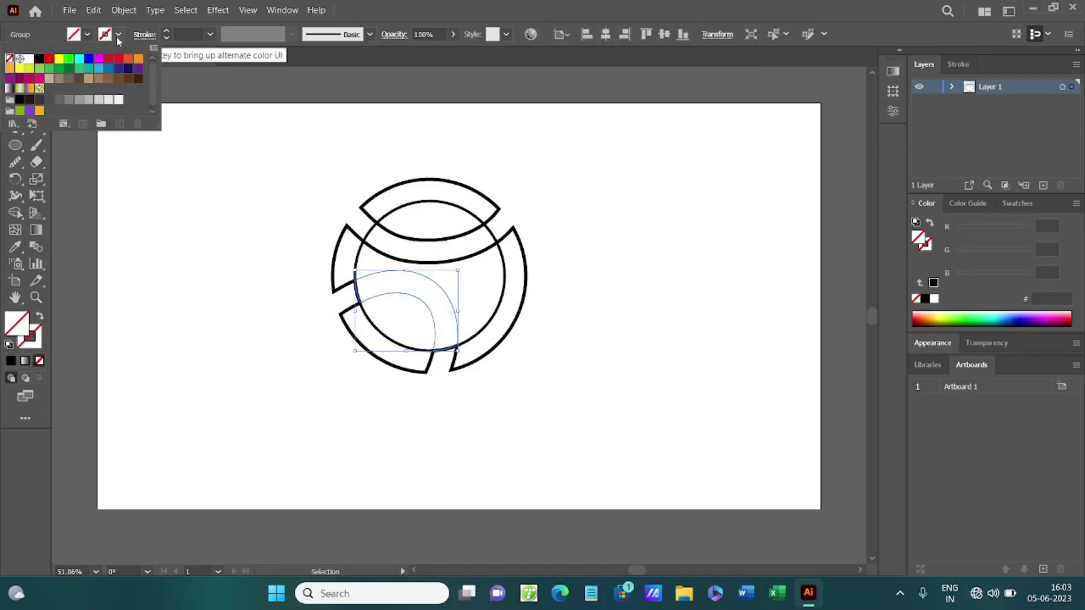
{"action": "left_click", "coordinate": [50, 96]}
{"action": "left_click", "coordinate": [211, 33]}
{"action": "left_click", "coordinate": [231, 288]}
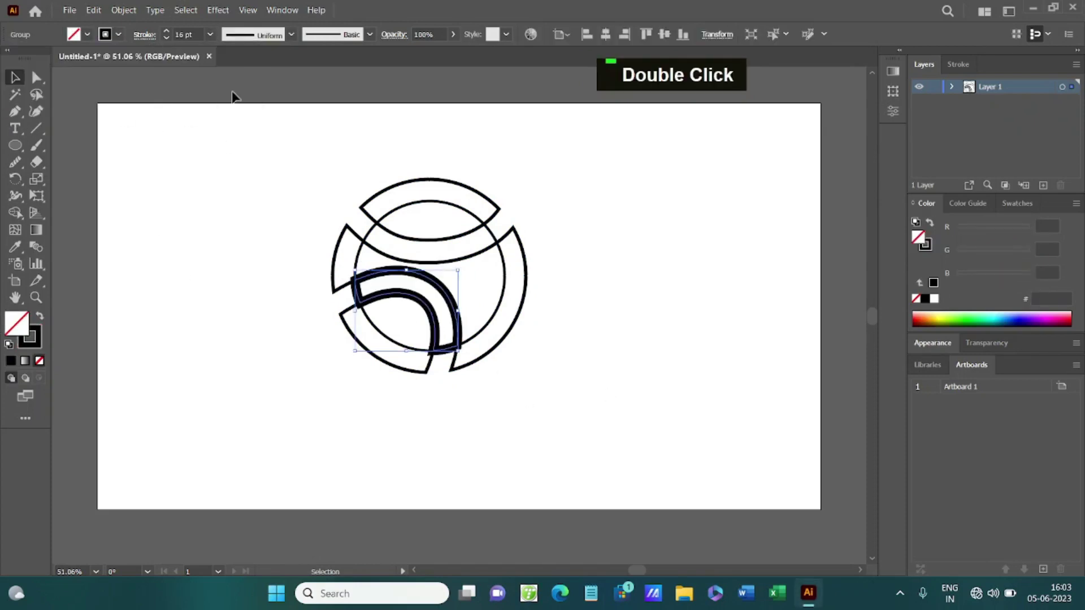
{"action": "left_click", "coordinate": [211, 34]}
{"action": "left_click", "coordinate": [228, 180]}
{"action": "left_click", "coordinate": [368, 266]}
{"action": "left_click", "coordinate": [368, 266]}
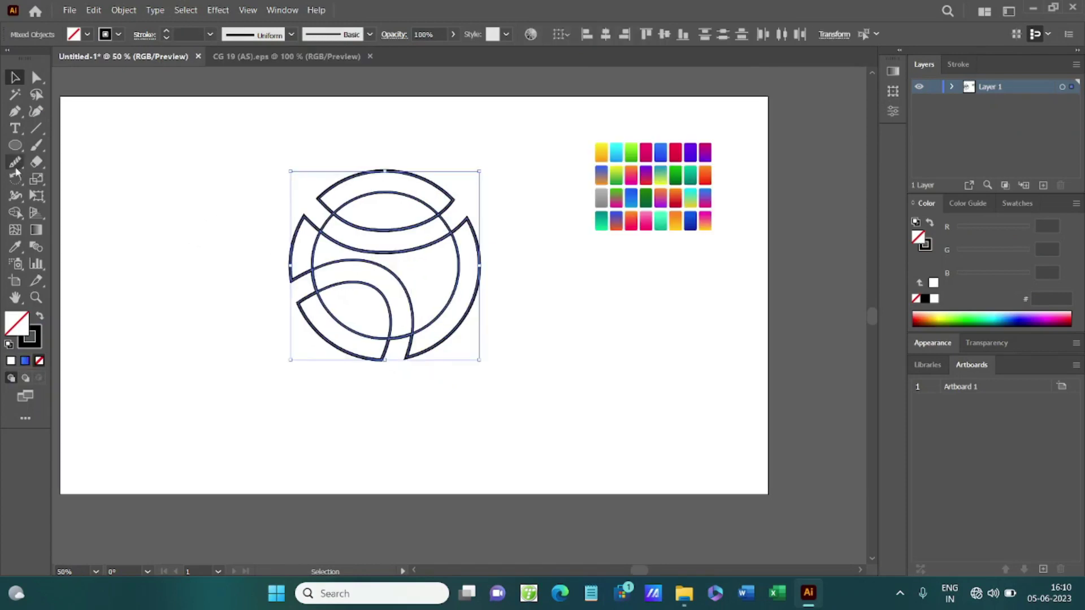
{"action": "left_click", "coordinate": [15, 221]}
{"action": "left_click", "coordinate": [431, 247]}
{"action": "key", "text": "ctrl+z"}
{"action": "key", "text": "ctrl+z"}
{"action": "key", "text": "ctrl+z"}
{"action": "key", "text": "ctrl+z"}
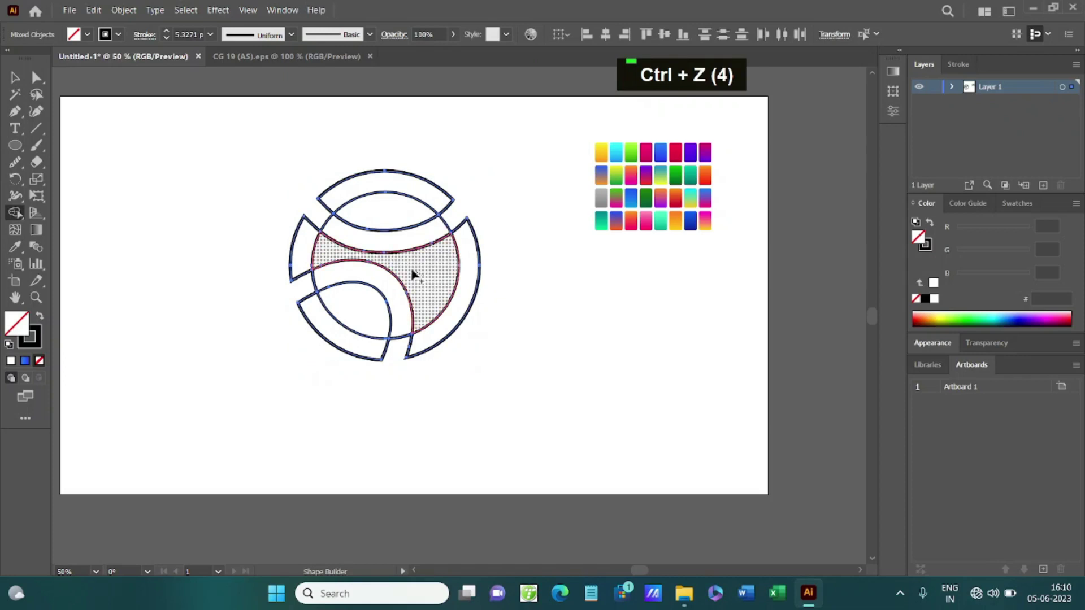
Merge the left ring segment, the central region and the right ring segment into one shape with Shape Builder.
{"action": "left_click", "coordinate": [380, 288]}
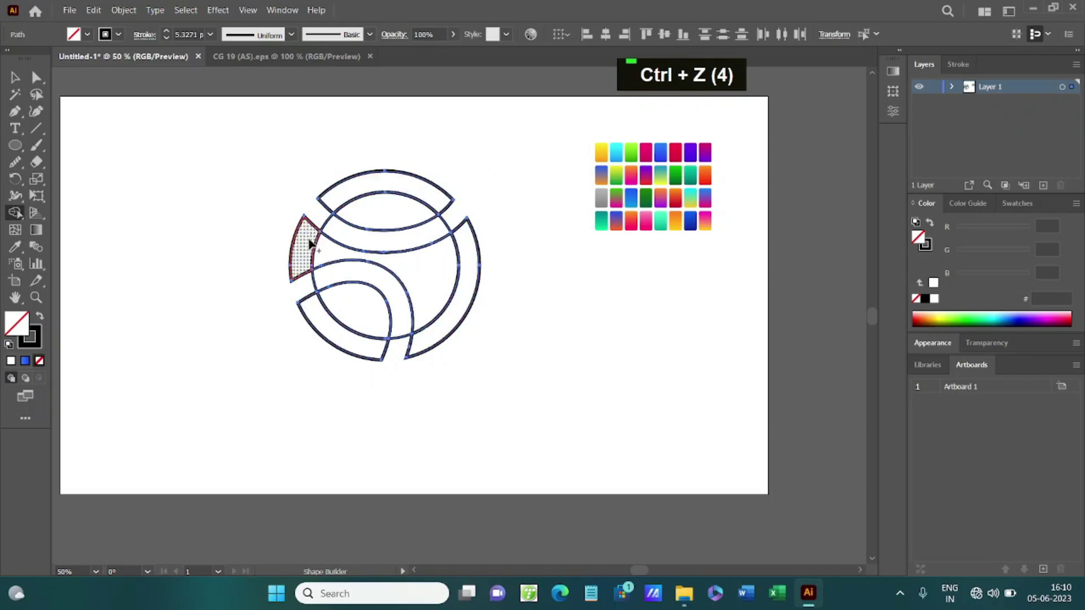
{"action": "left_click_drag", "start_coordinate": [396, 264], "coordinate": [476, 290]}
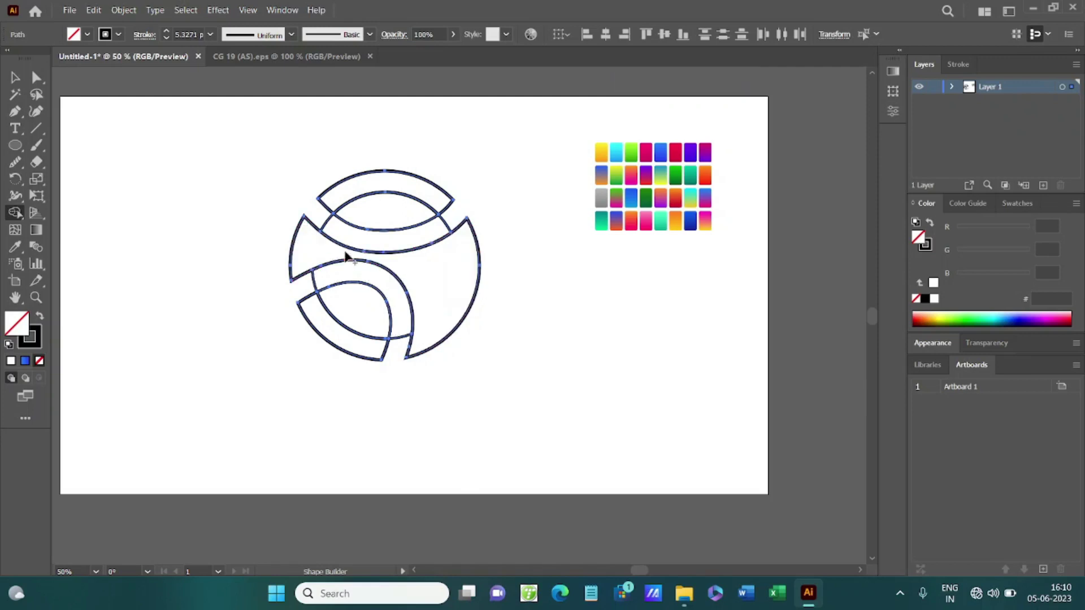
Merge the upper segments and the lower-left segments into two shapes with Shape Builder, and delete the leftover band regions between them.
{"action": "left_click_drag", "start_coordinate": [394, 186], "coordinate": [416, 213]}
{"action": "left_click_drag", "start_coordinate": [368, 315], "coordinate": [375, 322]}
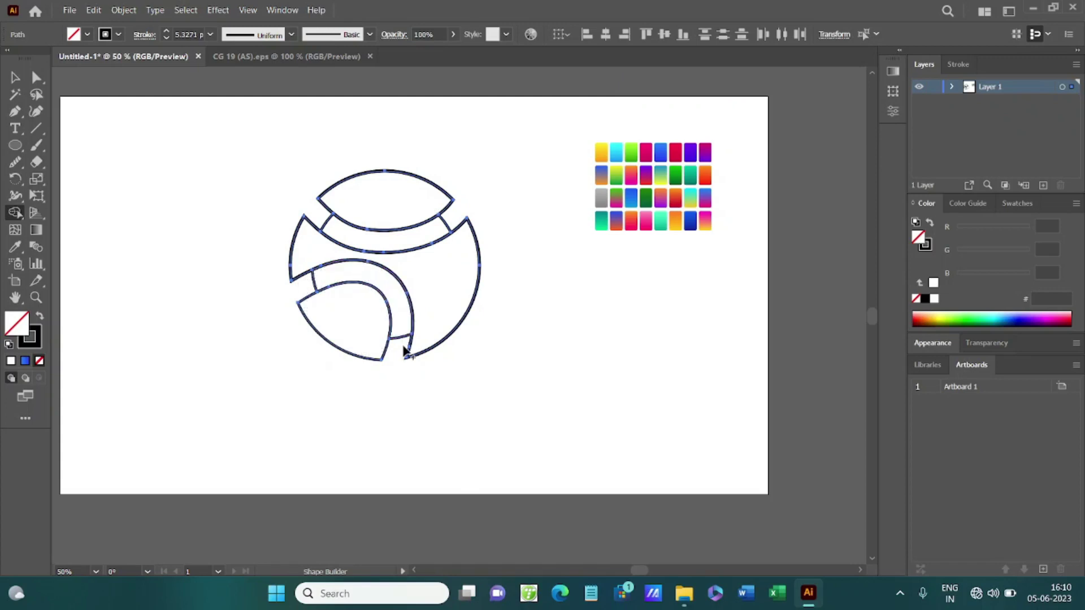
{"action": "left_click", "coordinate": [402, 354], "text": "alt"}
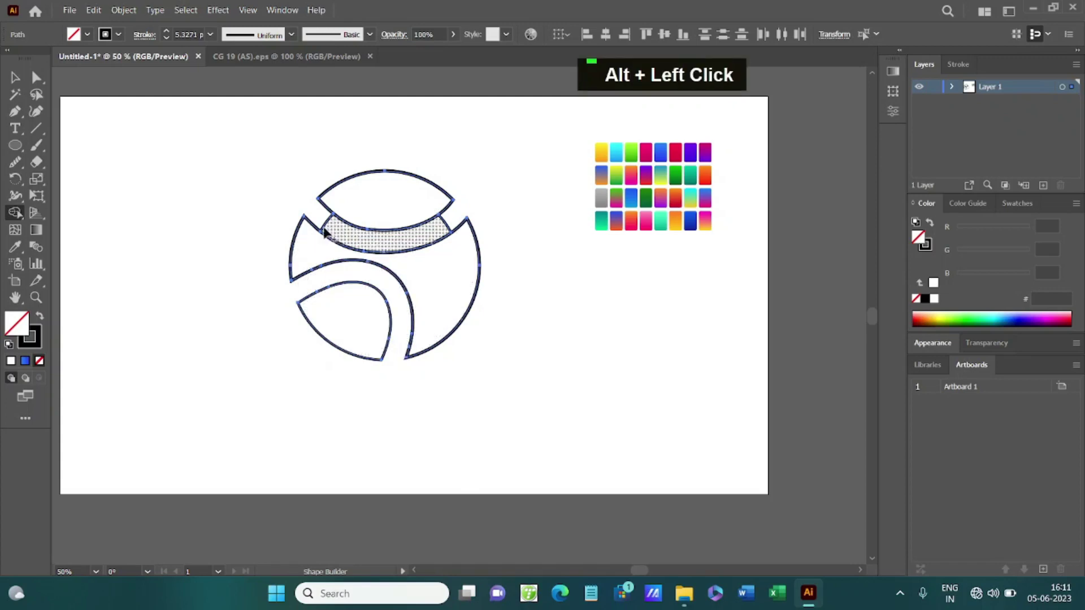
{"action": "left_click", "coordinate": [341, 235], "text": "alt"}
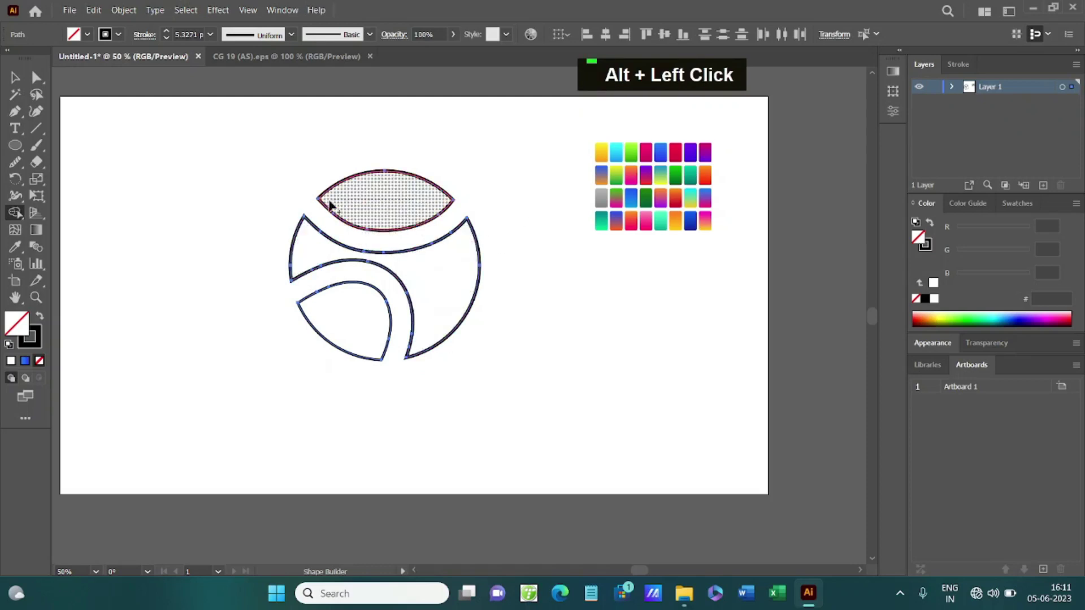
Draw an unfilled inner circle over the merged shapes and nudge it into position concentric with the outer outline.
{"action": "left_click", "coordinate": [16, 145]}
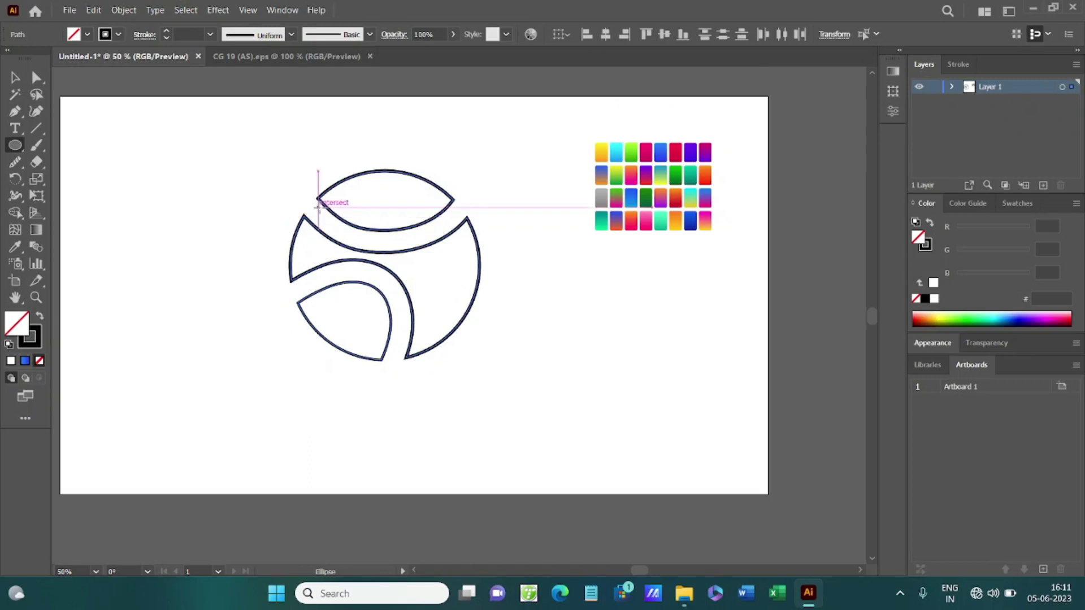
{"action": "left_click_drag", "start_coordinate": [317, 202], "coordinate": [462, 334]}
{"action": "key", "text": "Up"}
{"action": "key", "text": "Up"}
{"action": "key", "text": "Up"}
{"action": "key", "text": "ctrl"}
{"action": "key", "text": "ctrl"}
{"action": "key", "text": "ctrl"}
{"action": "left_click", "coordinate": [15, 77]}
{"action": "left_click_drag", "start_coordinate": [271, 158], "coordinate": [594, 362]}
{"action": "left_click", "coordinate": [484, 285]}
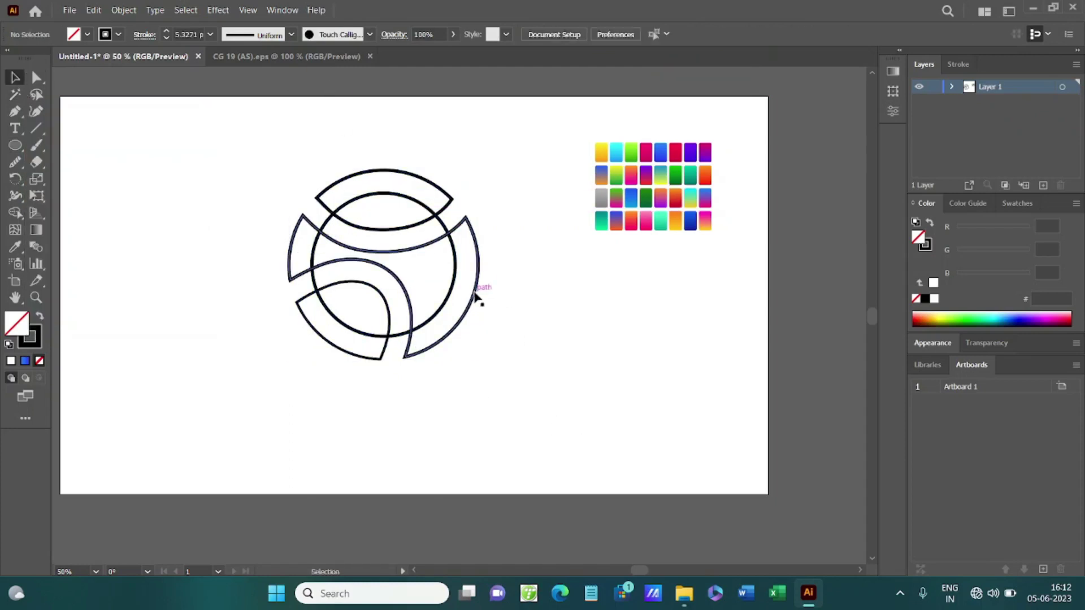
Ungroup the merged logo shapes.
{"action": "left_click", "coordinate": [475, 297]}
{"action": "right_click", "coordinate": [479, 287]}
{"action": "left_click", "coordinate": [516, 451]}
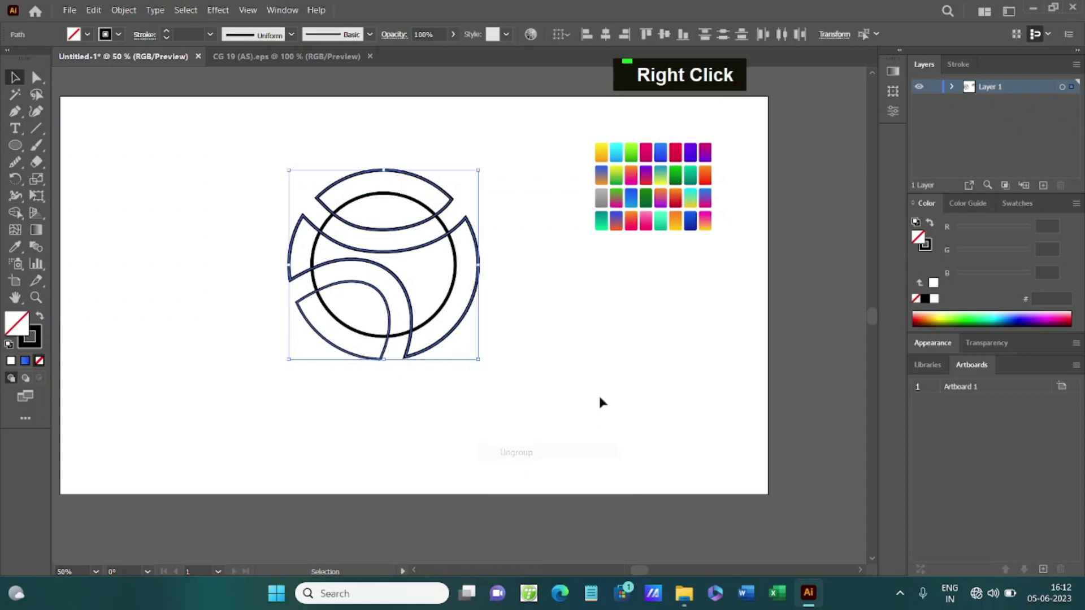
{"action": "left_click", "coordinate": [627, 367]}
Select the upper, middle and lower-left logo shapes and fill them with the cyan-to-blue gradient sampled from the swatches.
{"action": "left_click", "coordinate": [421, 180]}
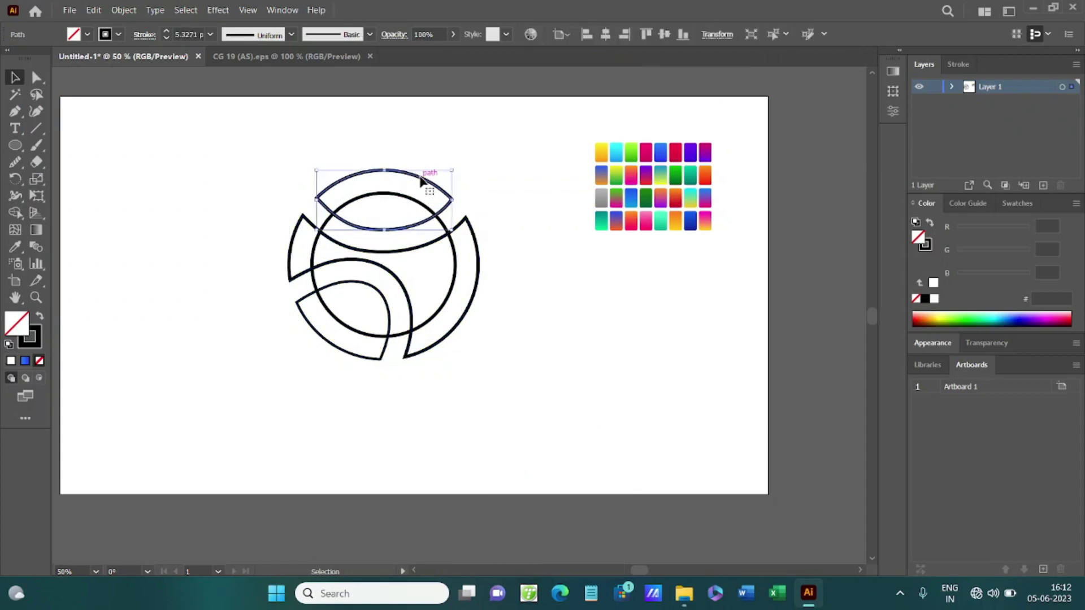
{"action": "left_click", "coordinate": [290, 241], "text": "shift"}
{"action": "left_click", "coordinate": [333, 349], "text": "shift"}
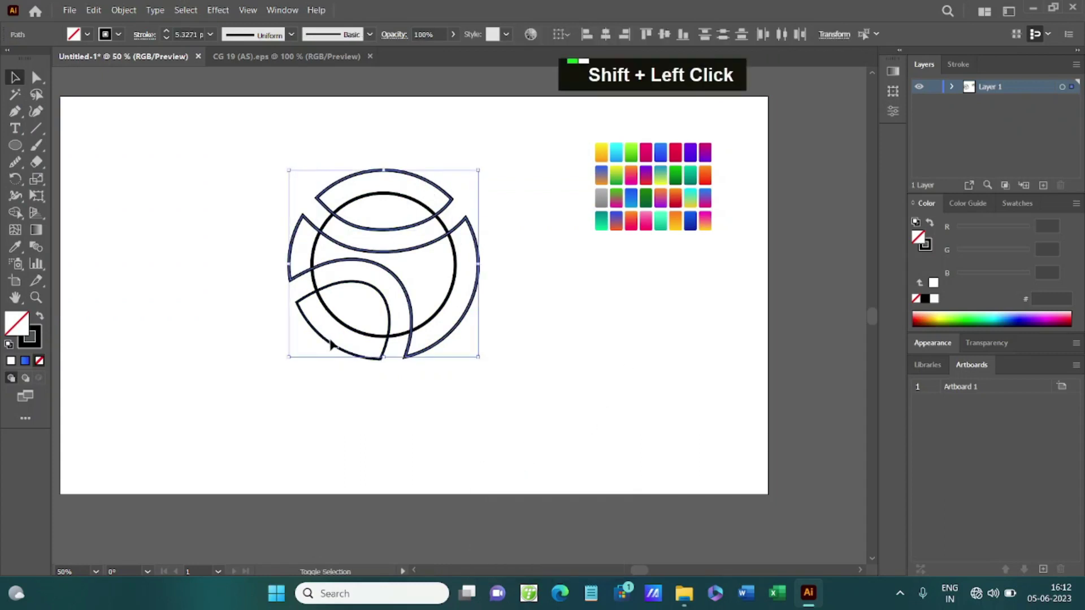
{"action": "key", "text": "i"}
{"action": "left_click", "coordinate": [618, 151]}
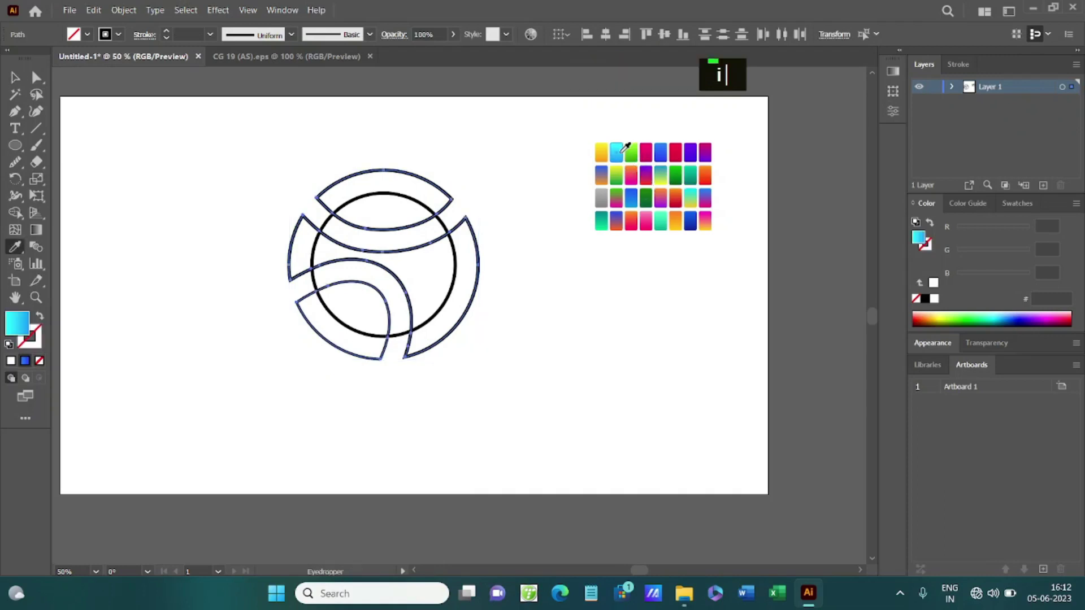
{"action": "left_click", "coordinate": [657, 150]}
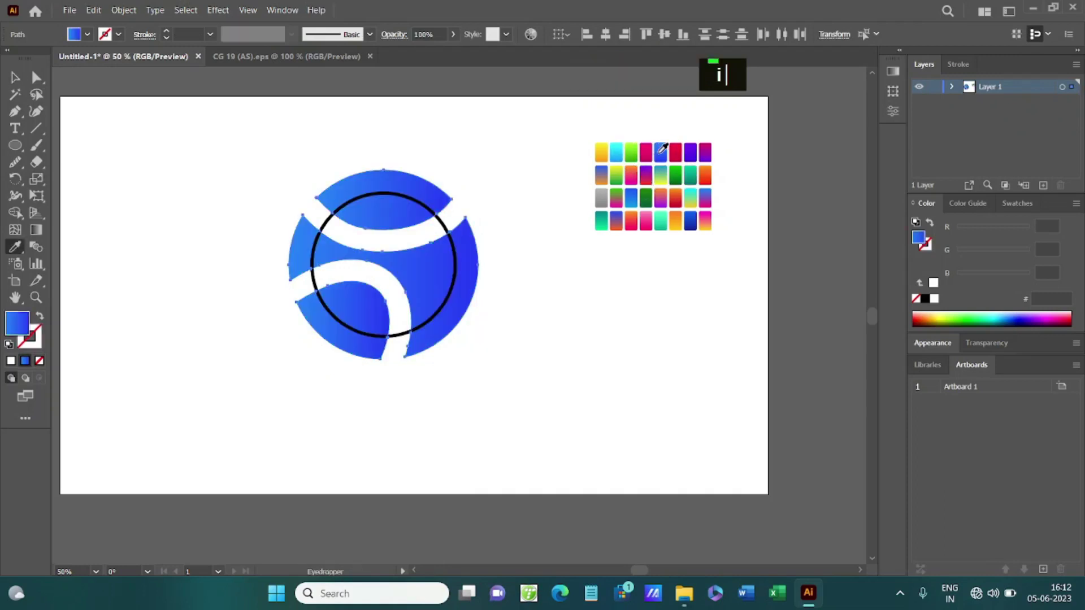
{"action": "left_click", "coordinate": [622, 151]}
Try other sampled gradients on the three logo shapes and apply the medium blue one.
{"action": "left_click", "coordinate": [659, 152]}
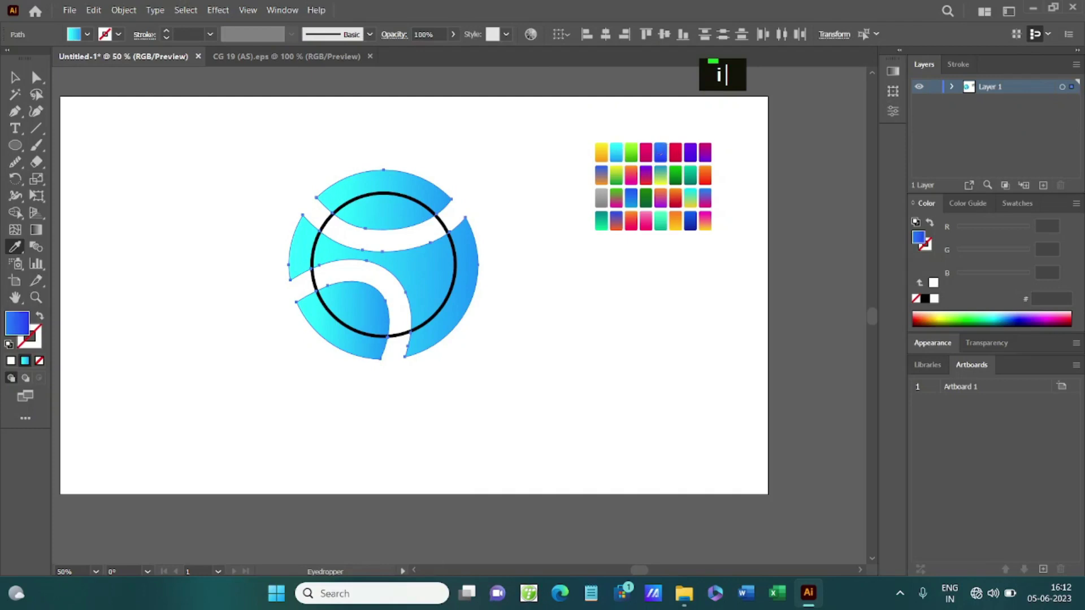
{"action": "left_click", "coordinate": [691, 175]}
{"action": "left_click", "coordinate": [662, 149]}
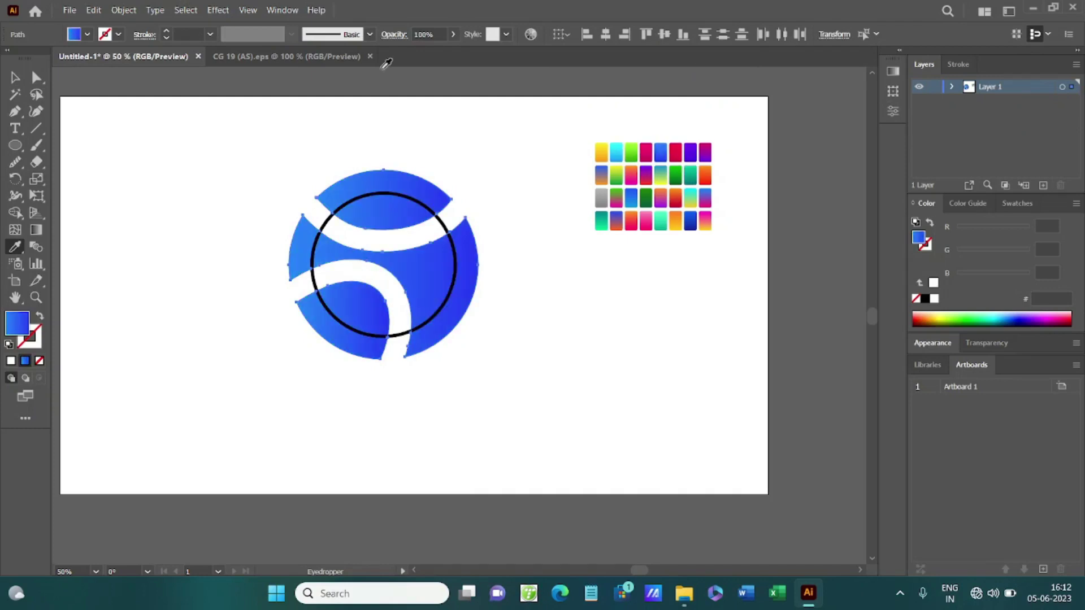
{"action": "left_click", "coordinate": [15, 78]}
{"action": "left_click", "coordinate": [555, 311]}
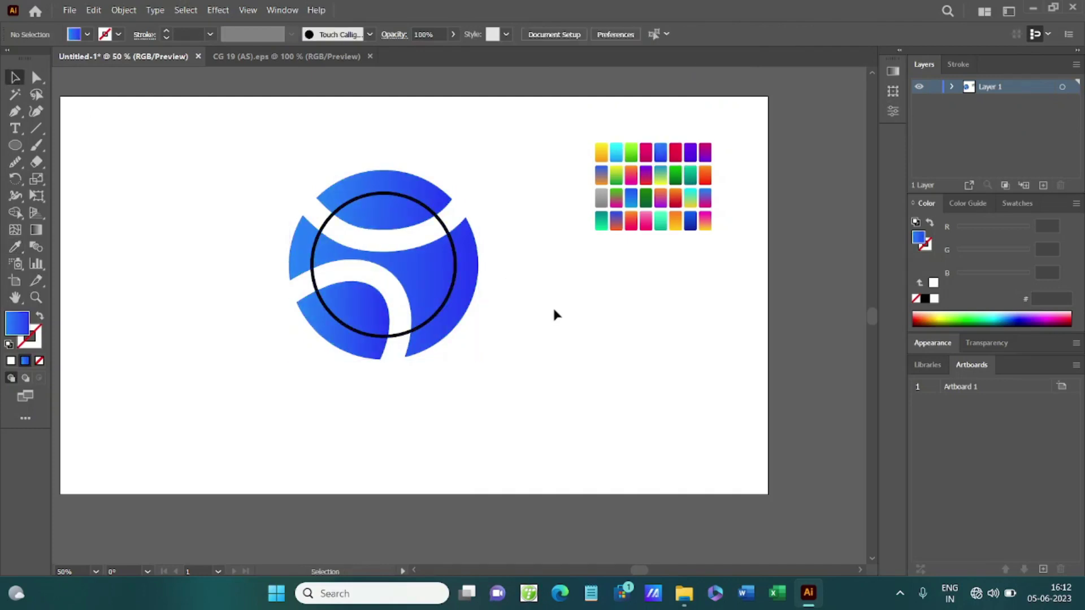
Try thinner stroke weights of 1 pt and 3 pt on the inner circle and set it to 4 pt.
{"action": "left_click", "coordinate": [326, 223]}
{"action": "left_click", "coordinate": [212, 35]}
{"action": "left_click", "coordinate": [225, 96]}
{"action": "left_click", "coordinate": [209, 34]}
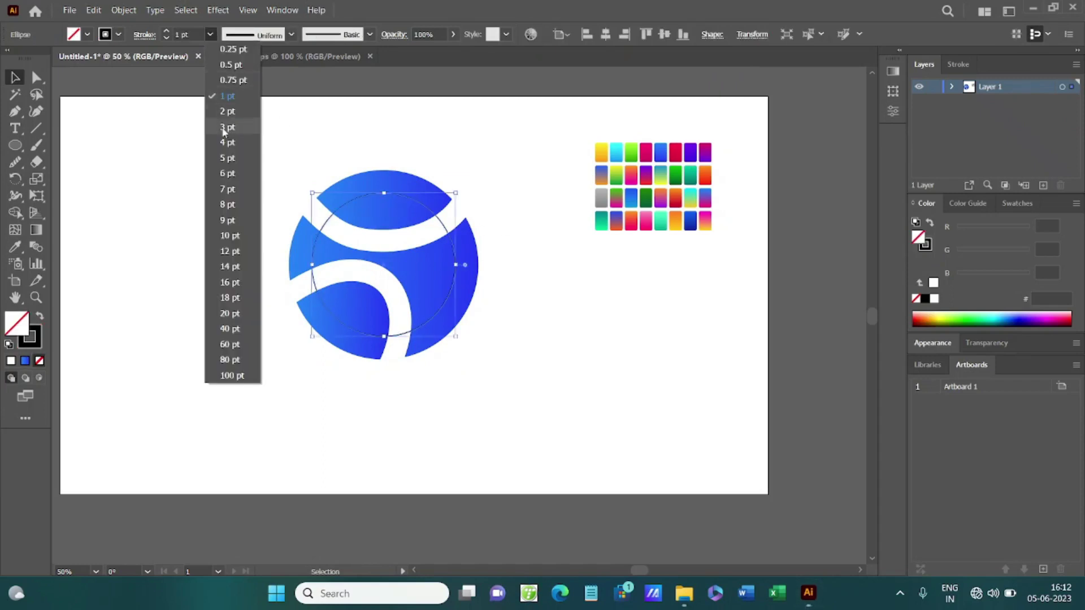
{"action": "left_click", "coordinate": [226, 127]}
{"action": "left_click", "coordinate": [209, 34]}
{"action": "left_click", "coordinate": [226, 142]}
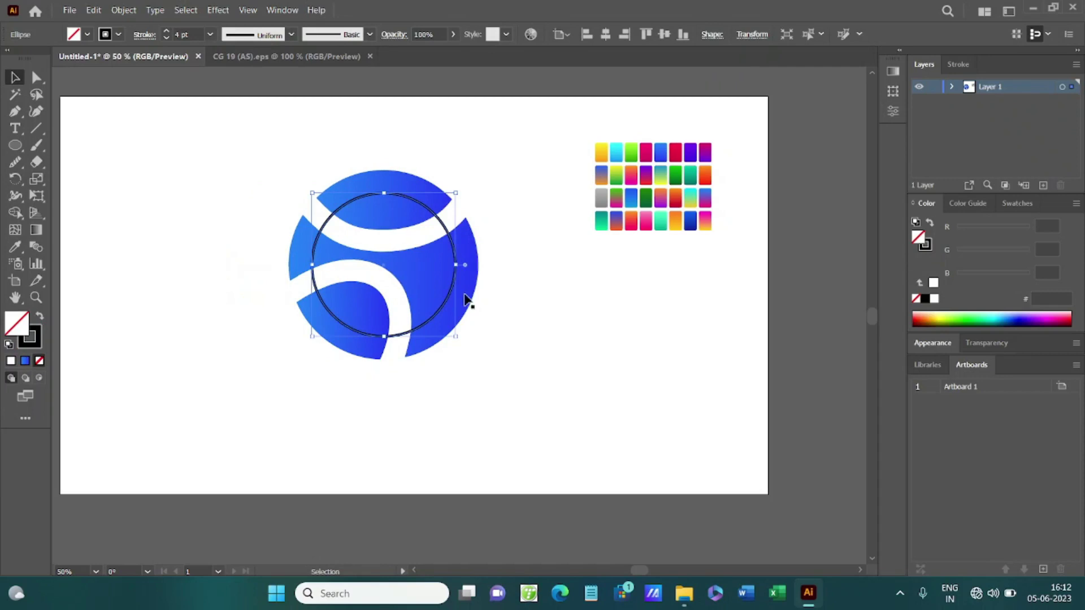
{"action": "left_click", "coordinate": [609, 351]}
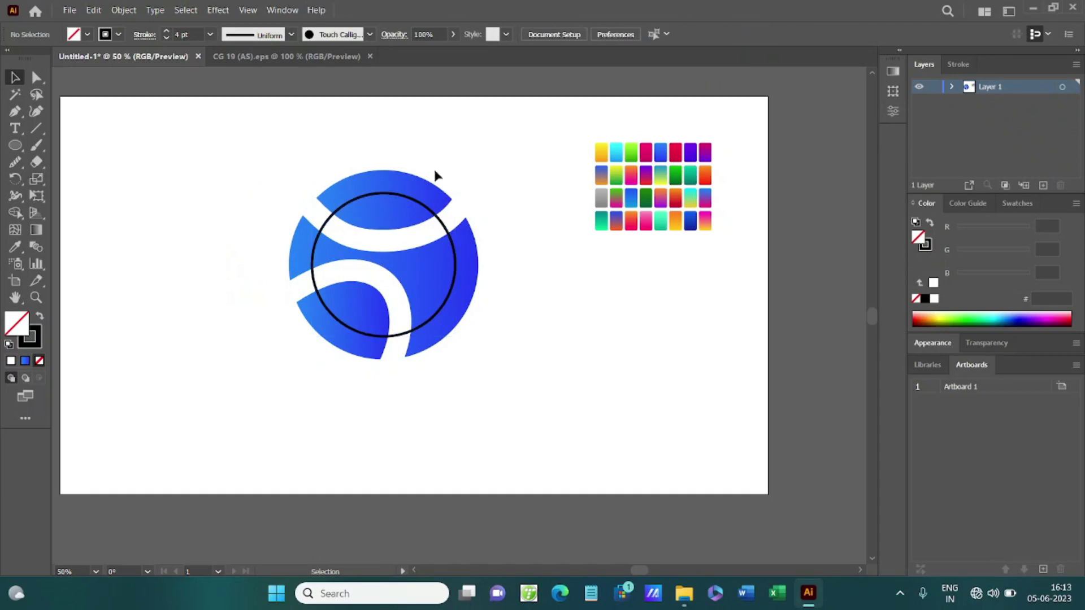
Try a radial gradient on the upper and lower-left shapes, and undo it together with the preceding stroke and color changes.
{"action": "left_click", "coordinate": [439, 208]}
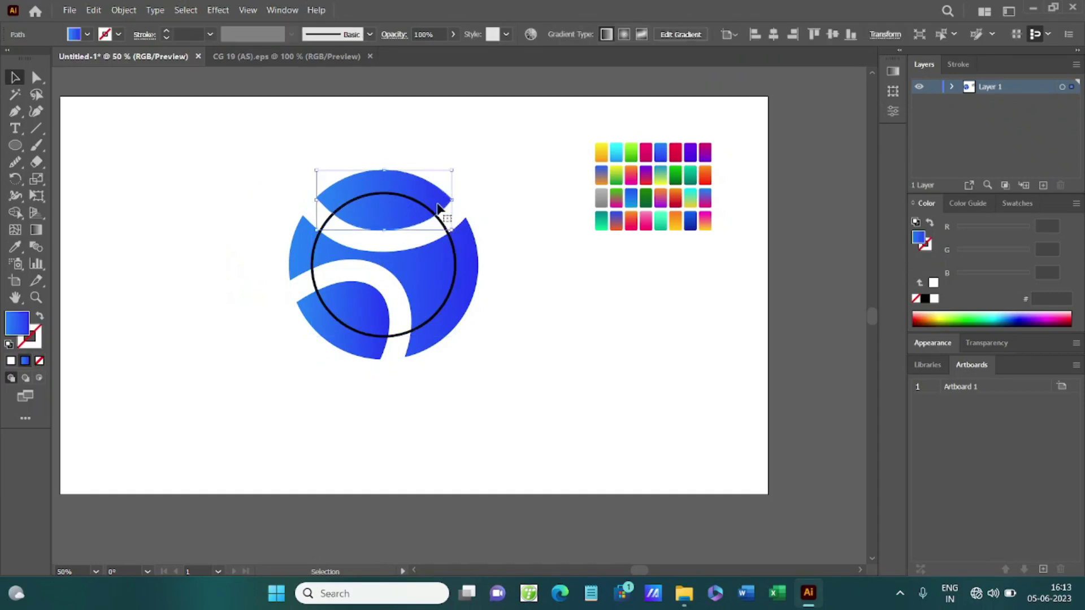
{"action": "left_click", "coordinate": [358, 346], "text": "shift"}
{"action": "left_click", "coordinate": [892, 71]}
{"action": "left_click", "coordinate": [803, 87]}
{"action": "key", "text": "ctrl+z"}
{"action": "key", "text": "ctrl+z"}
{"action": "key", "text": "ctrl+z"}
{"action": "key", "text": "ctrl+z"}
{"action": "key", "text": "ctrl+z"}
Group the three logo shapes and give the group a radial cyan and blue gradient.
{"action": "left_click", "coordinate": [479, 284], "text": "shift"}
{"action": "key", "text": "ctrl+g"}
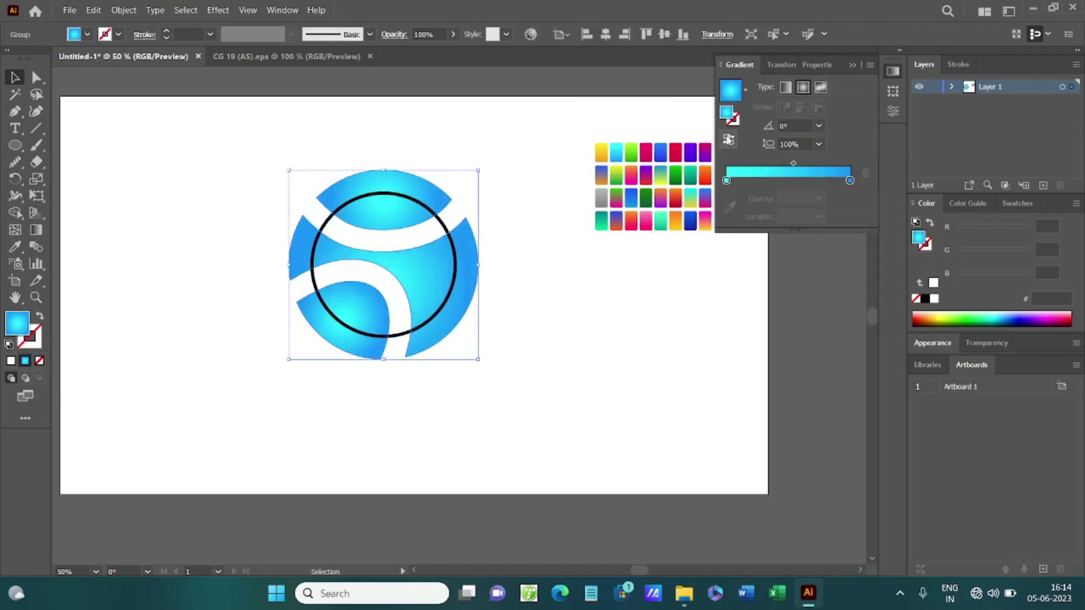
{"action": "left_click", "coordinate": [802, 87]}
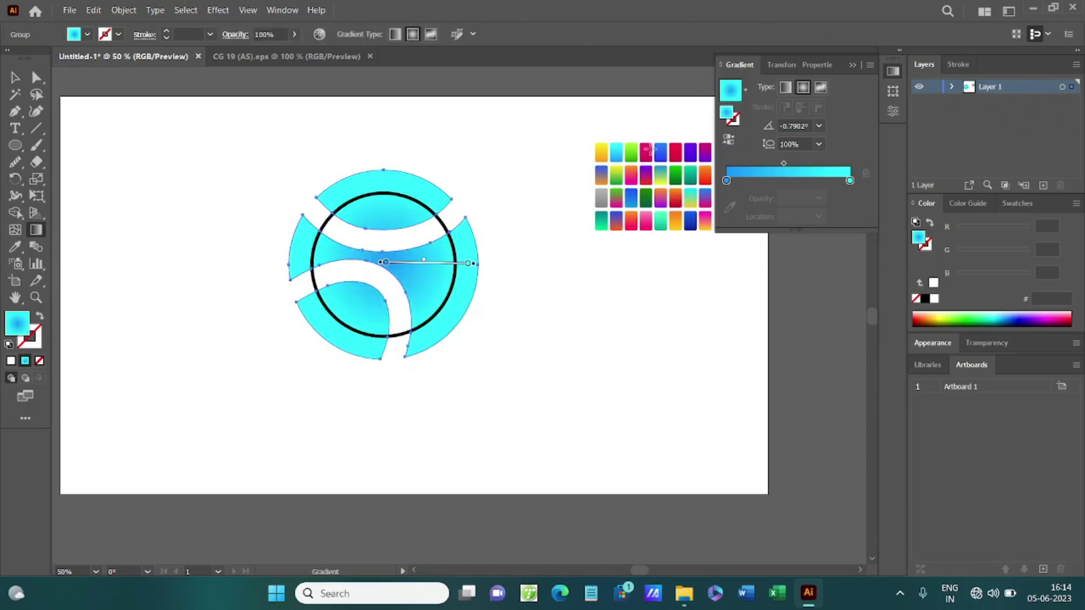
Recolor the group's radial gradient with deep blue at the center and cyan (#00ffff) at the outer edge.
{"action": "key", "text": "i"}
{"action": "left_click", "coordinate": [660, 152]}
{"action": "double_click", "coordinate": [726, 181]}
{"action": "left_click", "coordinate": [668, 256]}
{"action": "left_click", "coordinate": [688, 224]}
{"action": "left_click", "coordinate": [735, 228]}
{"action": "left_click", "coordinate": [728, 139]}
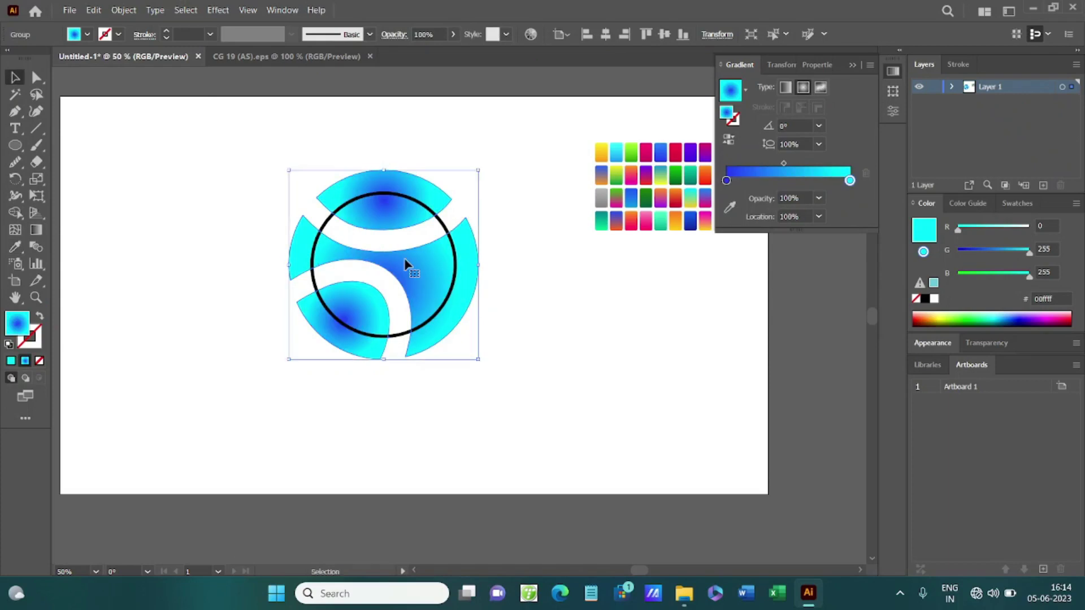
Spread the group's radial gradient across all shapes from the logo's center to just beyond its right edge.
{"action": "key", "text": "g"}
{"action": "left_click_drag", "start_coordinate": [390, 265], "coordinate": [496, 273]}
{"action": "key", "text": "v"}
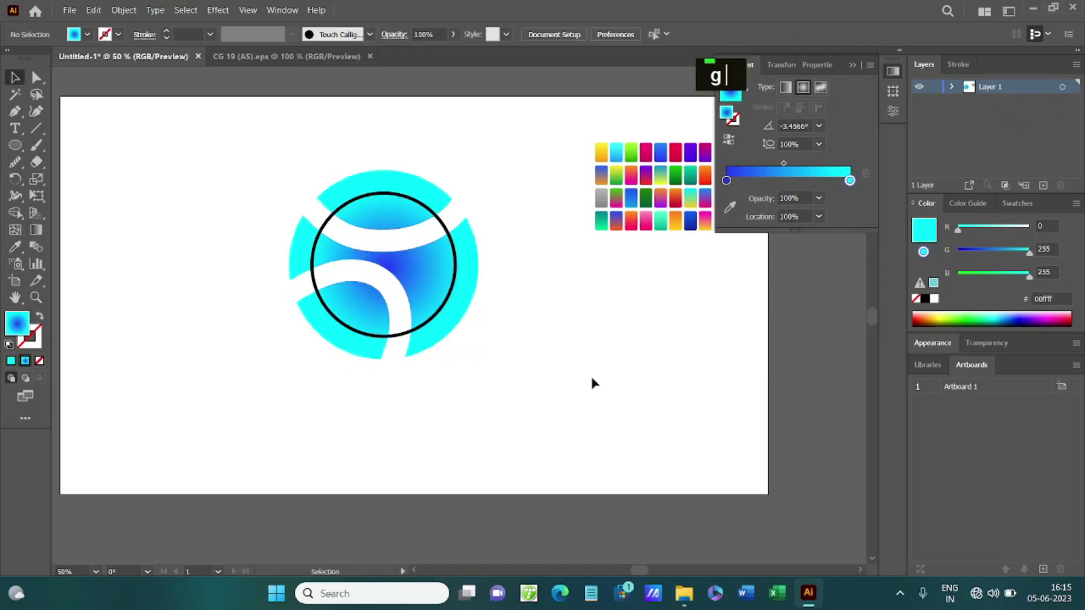
{"action": "left_click", "coordinate": [590, 376]}
Fill the inner circle with the group's sampled radial gradient and change its center color to dark red (#c1272d).
{"action": "left_click", "coordinate": [431, 338]}
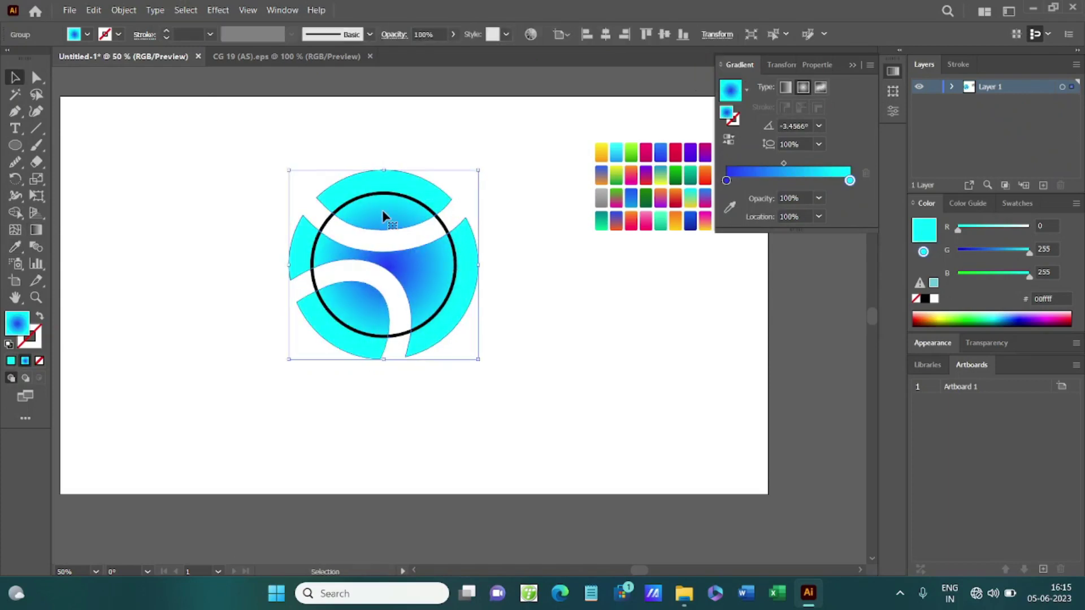
{"action": "left_click", "coordinate": [383, 193]}
{"action": "key", "text": "i"}
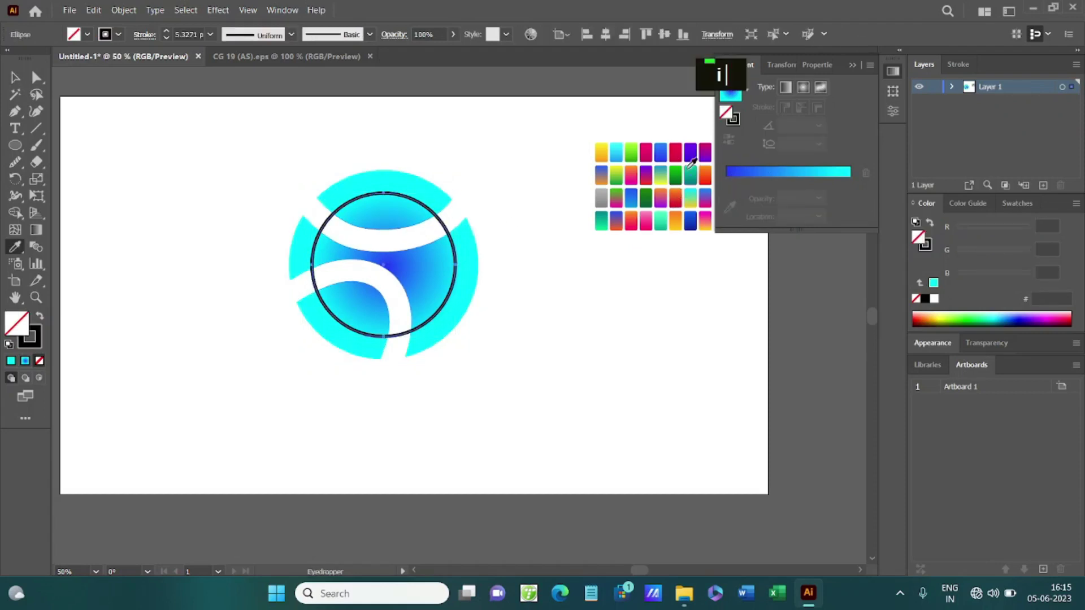
{"action": "left_click", "coordinate": [471, 245]}
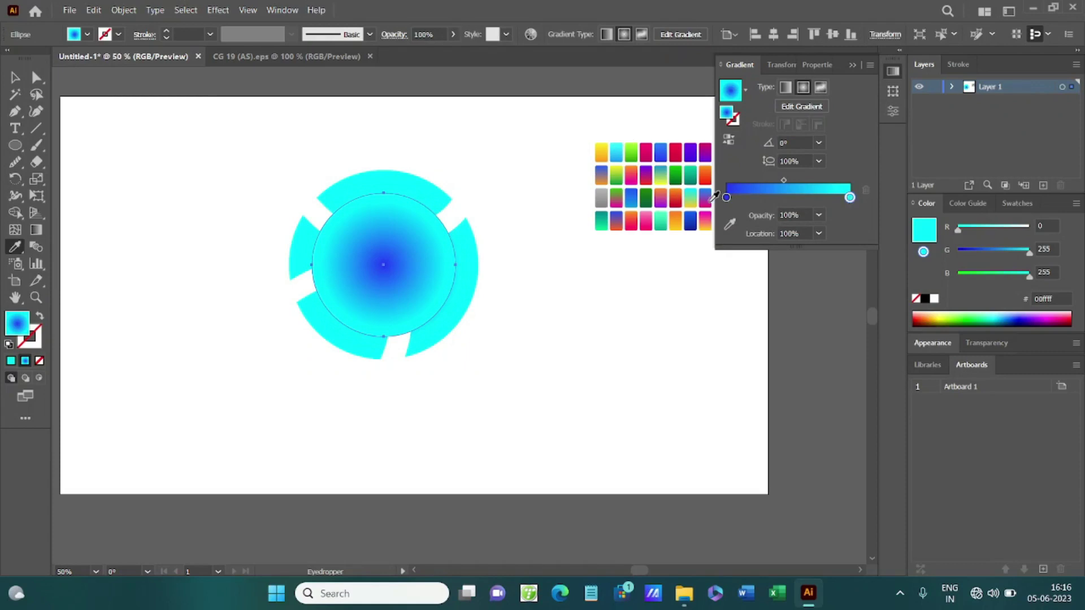
{"action": "double_click", "coordinate": [726, 197]}
{"action": "left_click", "coordinate": [767, 242]}
Redirect the inner circle's gradient diagonally from its upper-left area and send the circle behind the grouped shapes.
{"action": "key", "text": "g"}
{"action": "left_click_drag", "start_coordinate": [339, 218], "coordinate": [416, 266]}
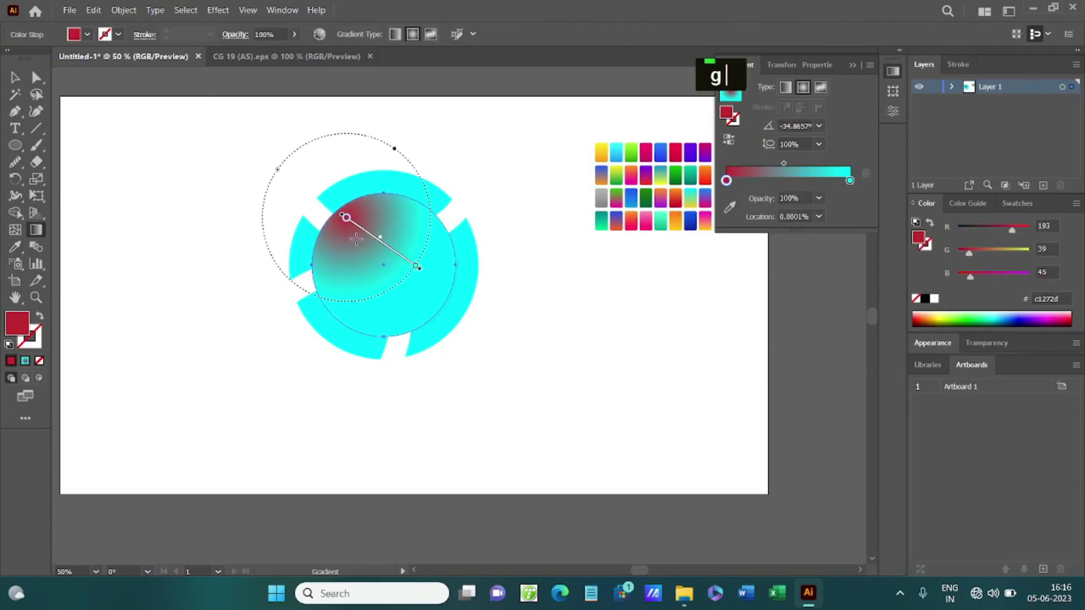
{"action": "left_click_drag", "start_coordinate": [358, 238], "coordinate": [450, 274]}
{"action": "key", "text": "v"}
{"action": "right_click", "coordinate": [435, 193]}
{"action": "mouse_move", "coordinate": [497, 509]}
{"action": "left_click", "coordinate": [647, 555]}
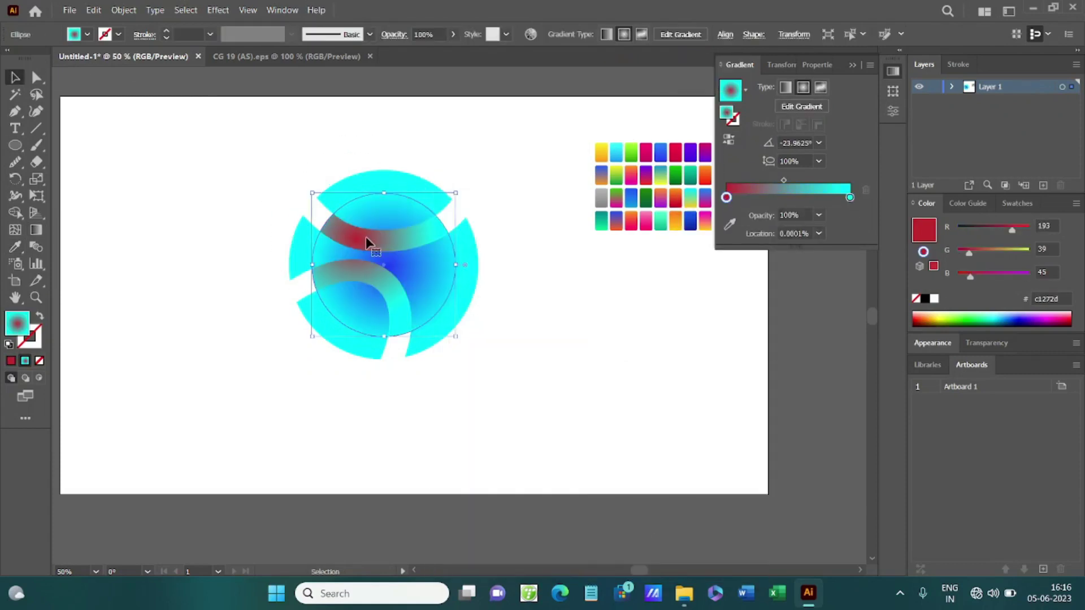
Redraw the inner circle's gradient at a steeper diagonal, starting between the two curved bands and running toward its lower right.
{"action": "key", "text": "g"}
{"action": "left_click_drag", "start_coordinate": [359, 249], "coordinate": [406, 299]}
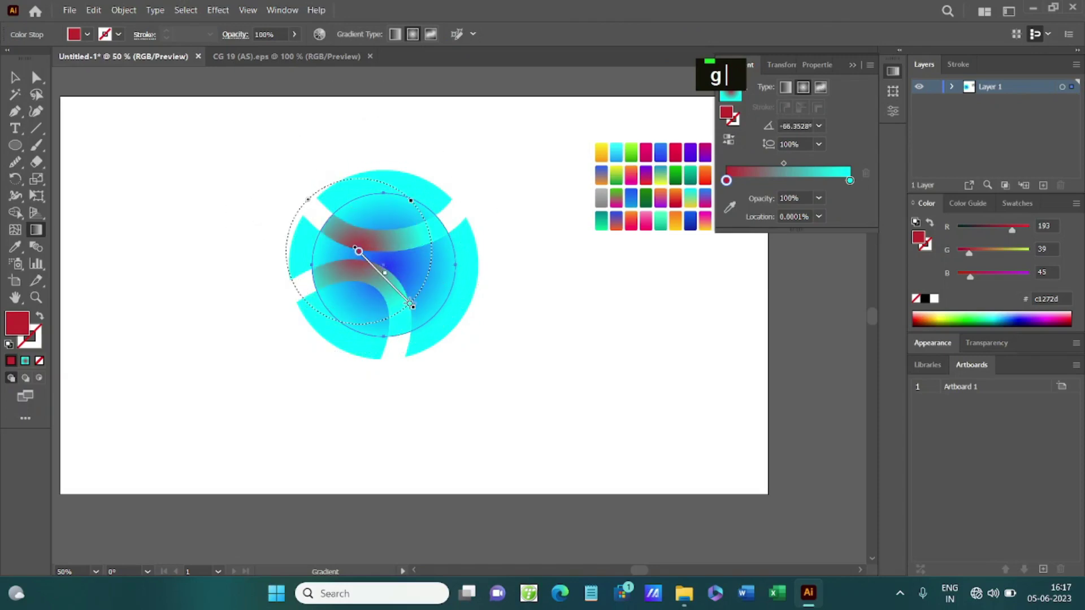
{"action": "key", "text": "v"}
Reverse the group's gradient to cyan at the center and blue outside, and run it diagonally from upper left to lower right.
{"action": "left_click", "coordinate": [789, 180]}
{"action": "key", "text": "ctrl+z"}
{"action": "left_click", "coordinate": [728, 140]}
{"action": "key", "text": "g"}
{"action": "left_click_drag", "start_coordinate": [351, 229], "coordinate": [426, 290]}
{"action": "left_click", "coordinate": [617, 339]}
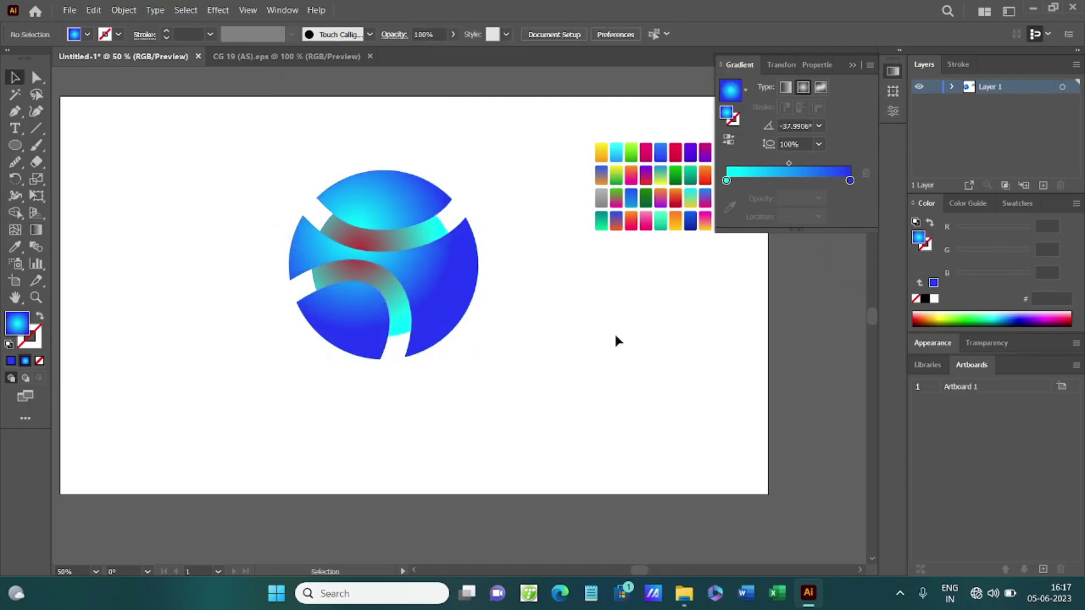
Sample the dark blue gradient swatch and use dark blue as the outer color of the group's gradient.
{"action": "key", "text": "i"}
{"action": "left_click", "coordinate": [694, 223]}
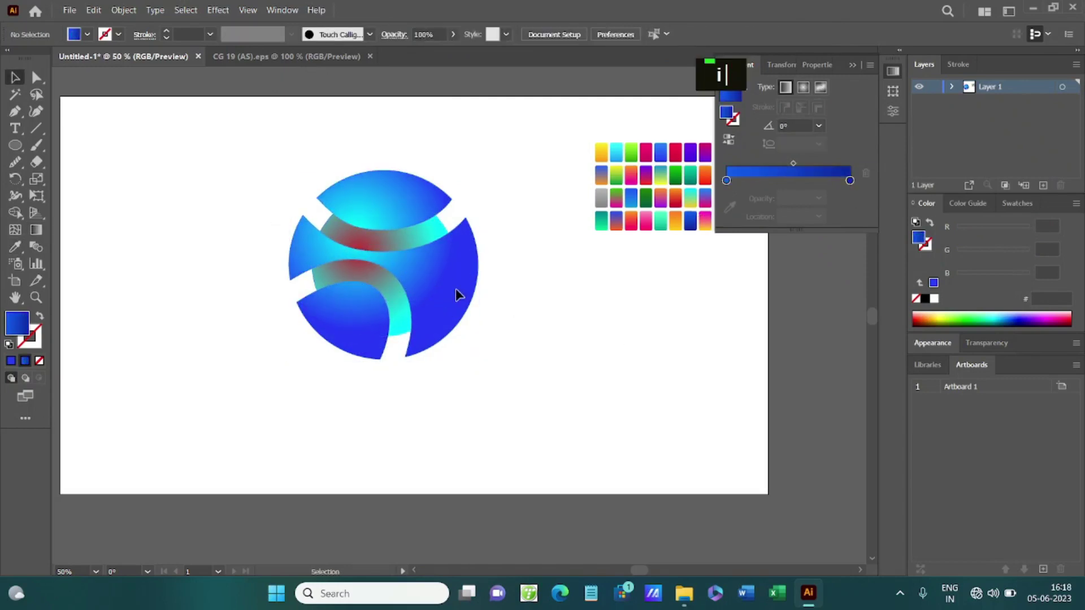
{"action": "left_click", "coordinate": [453, 291]}
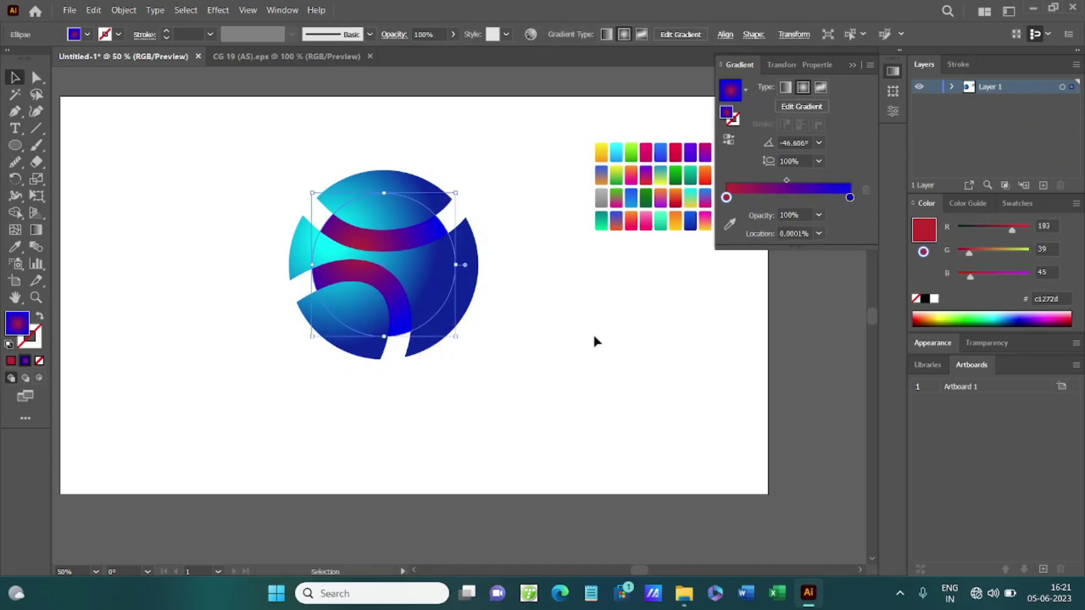
Apply the classic 3D Extrude & Bevel effect to the logo's outer shapes with Front position and 42° perspective.
{"action": "key", "text": "ctrl+a"}
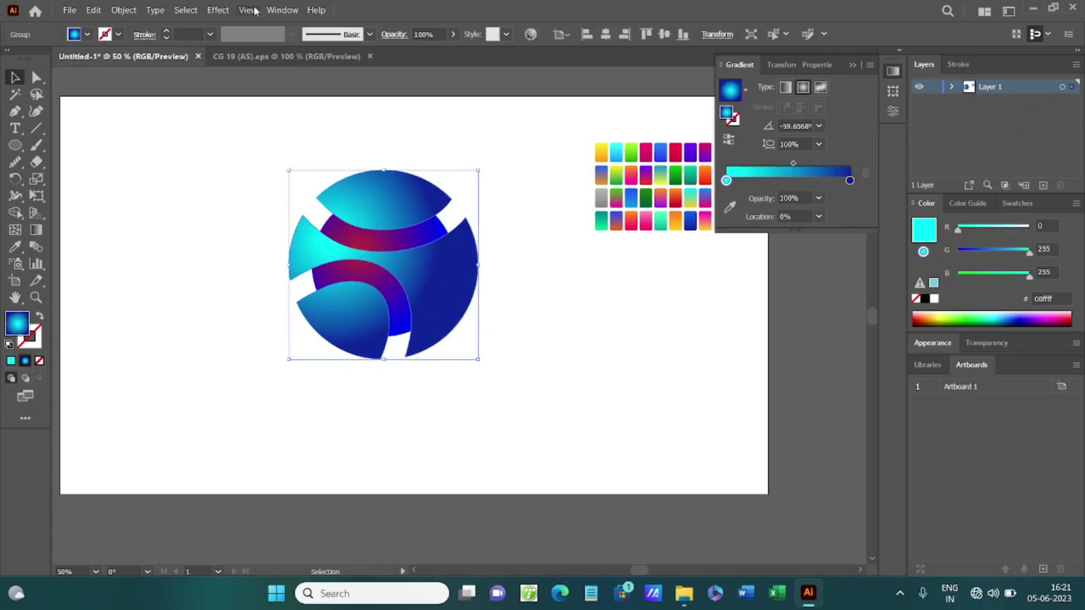
{"action": "left_click", "coordinate": [220, 12]}
{"action": "mouse_move", "coordinate": [339, 92]}
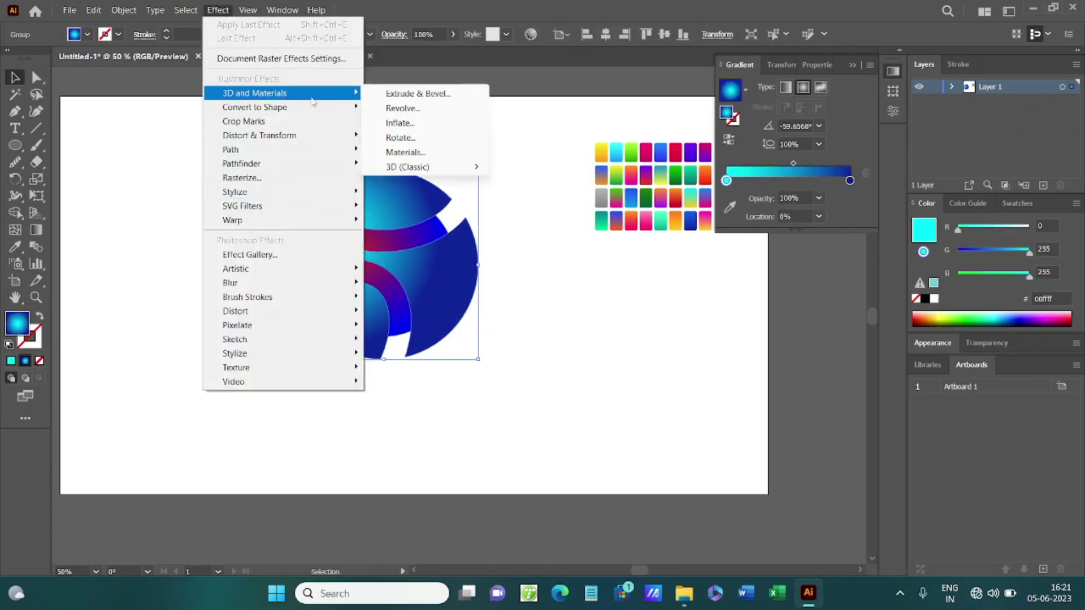
{"action": "mouse_move", "coordinate": [446, 167]}
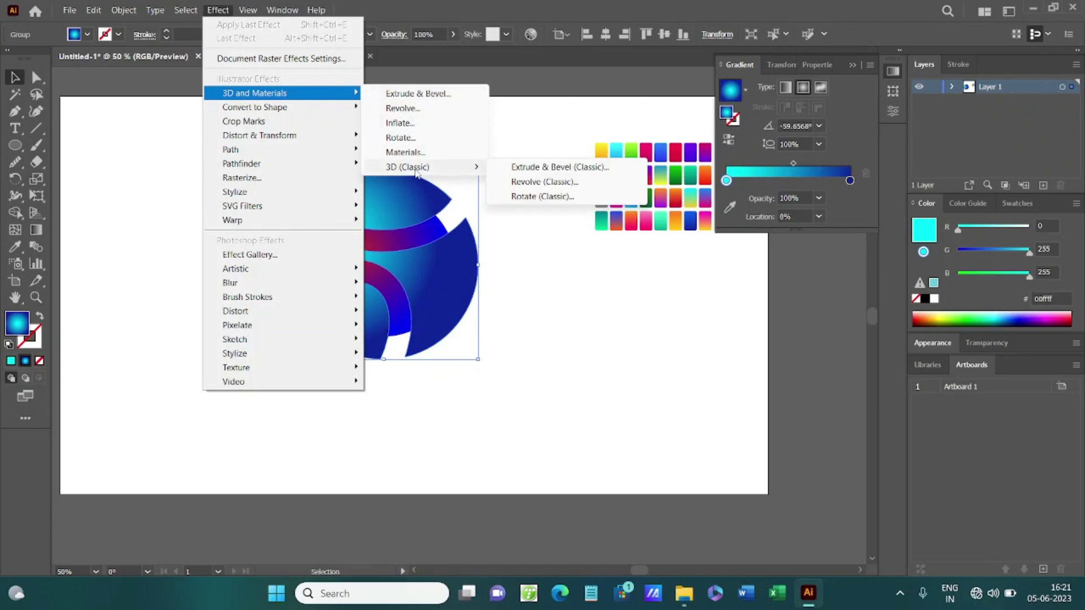
{"action": "left_click", "coordinate": [559, 168]}
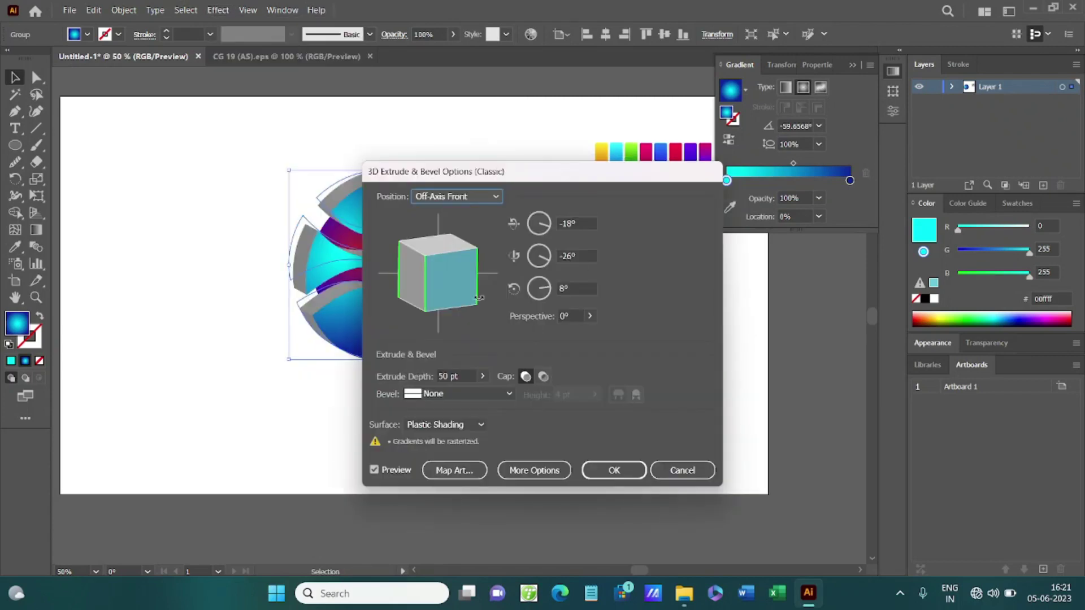
{"action": "left_click", "coordinate": [574, 317]}
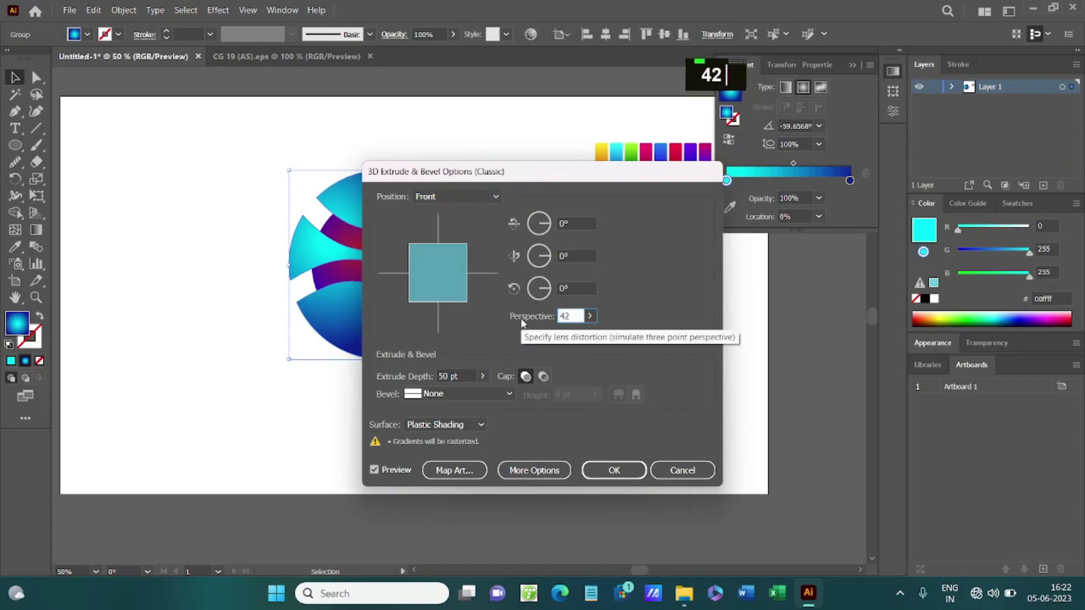
Set the extrude depth to 383 pt and apply the 3D effect.
{"action": "left_click", "coordinate": [483, 376]}
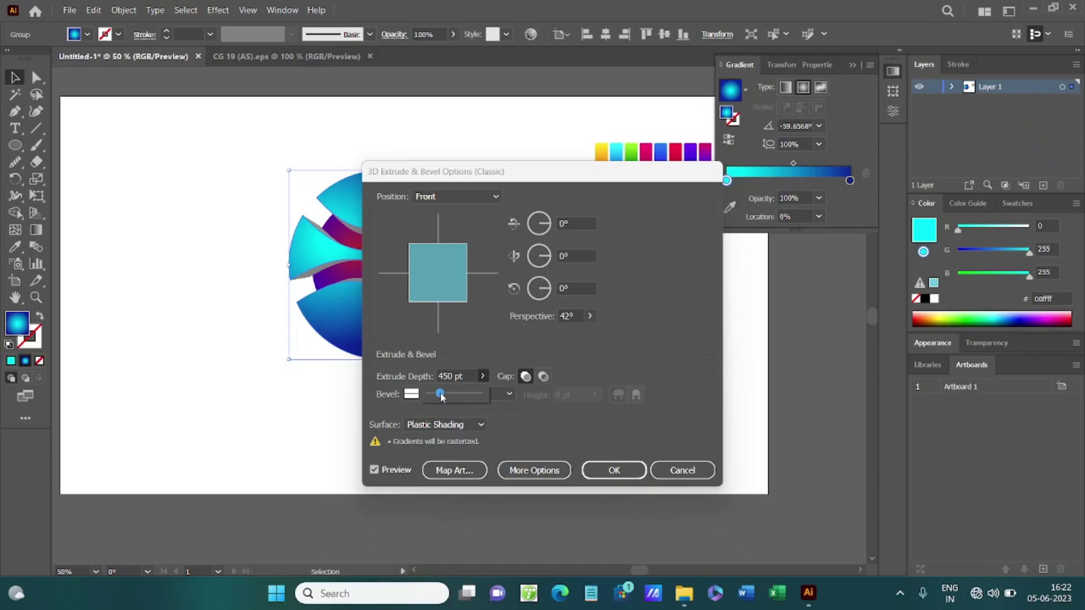
{"action": "left_click_drag", "start_coordinate": [441, 396], "coordinate": [438, 396]}
{"action": "left_click", "coordinate": [456, 377]}
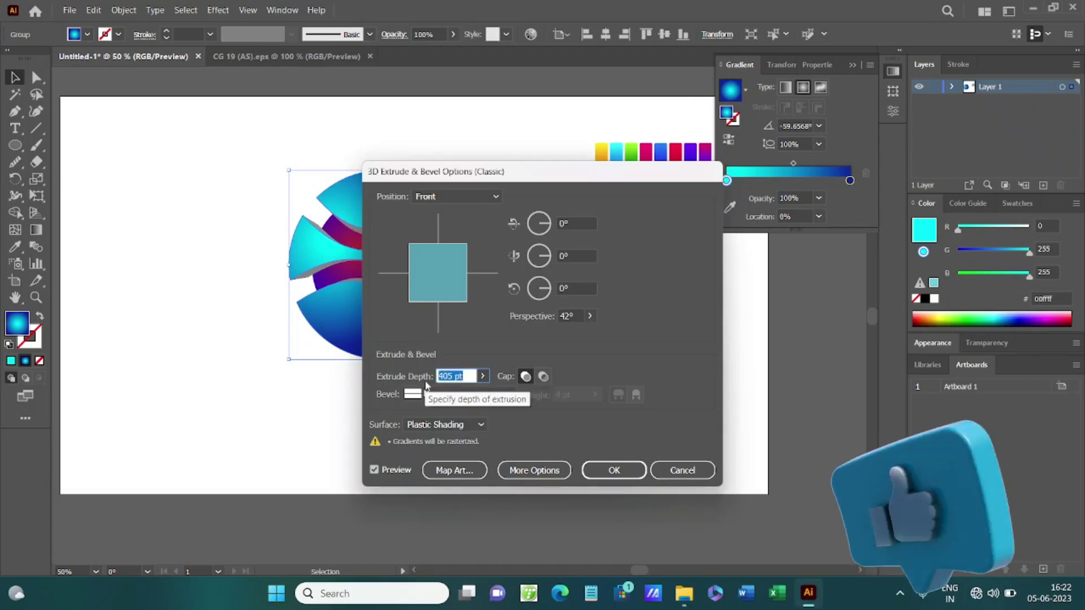
{"action": "type", "text": "383"}
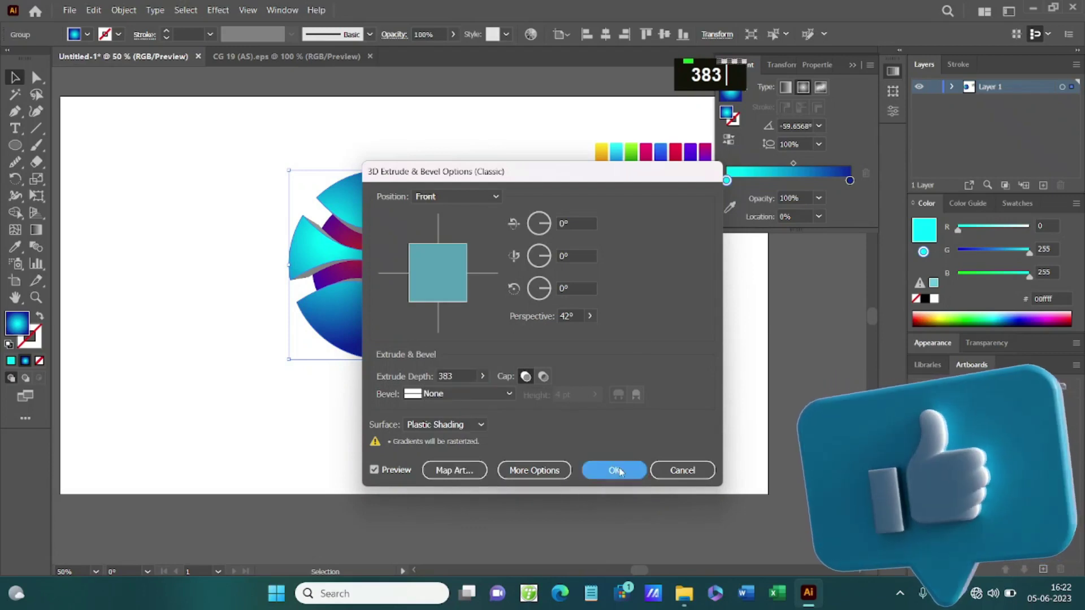
{"action": "left_click", "coordinate": [613, 470]}
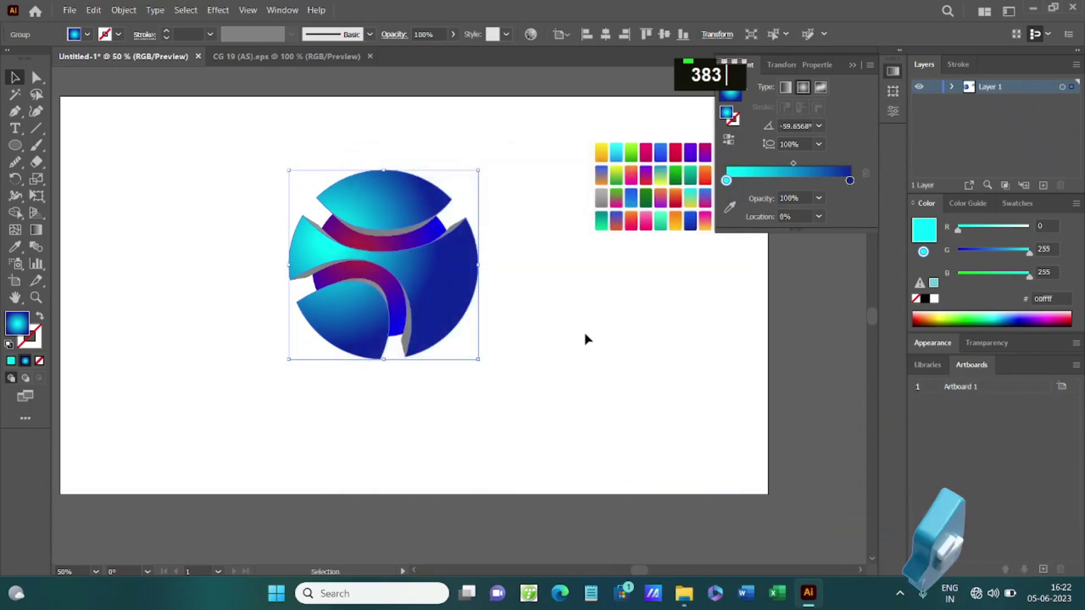
Undo the last change and ungroup the extruded logo artwork.
{"action": "key", "text": "ctrl+z"}
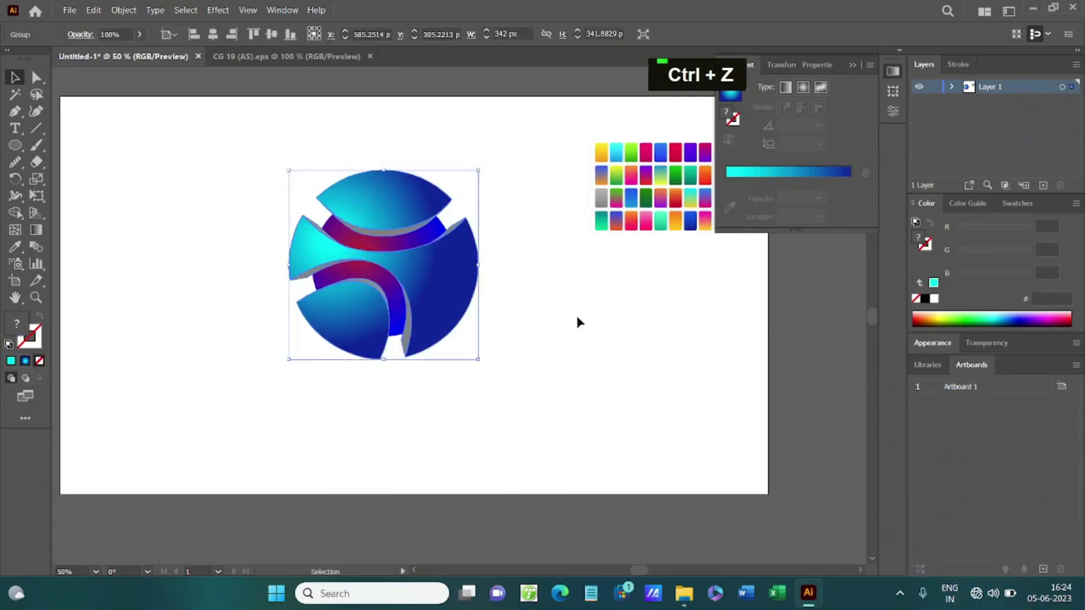
{"action": "right_click", "coordinate": [456, 274]}
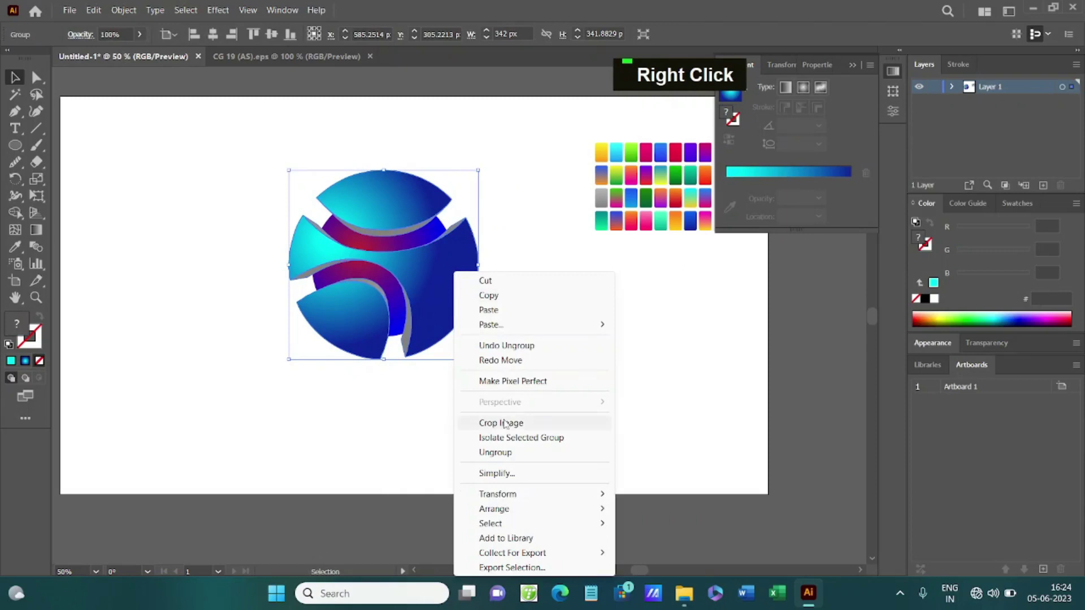
{"action": "left_click", "coordinate": [511, 453]}
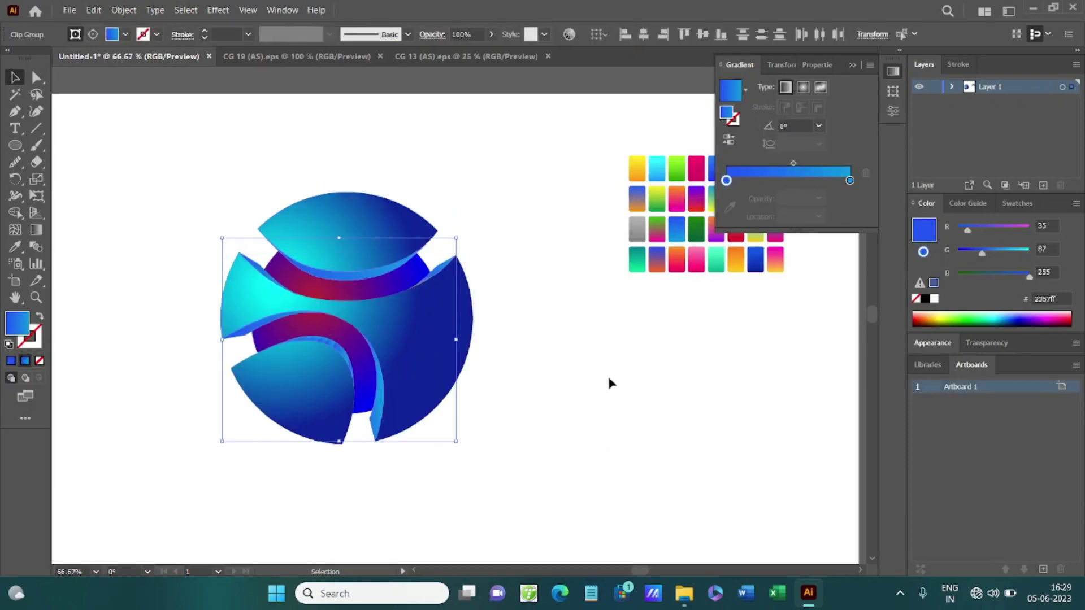
Group the selected side faces of the extruded shapes, try moving a piece and undo the move.
{"action": "key", "text": "ctrl+g"}
{"action": "left_click_drag", "start_coordinate": [442, 275], "coordinate": [455, 235]}
{"action": "key", "text": "ctrl+z"}
Bring the green and blue gradient bars from CG 13 (AS).eps into the logo document, above and left of the logo.
{"action": "left_click", "coordinate": [457, 61]}
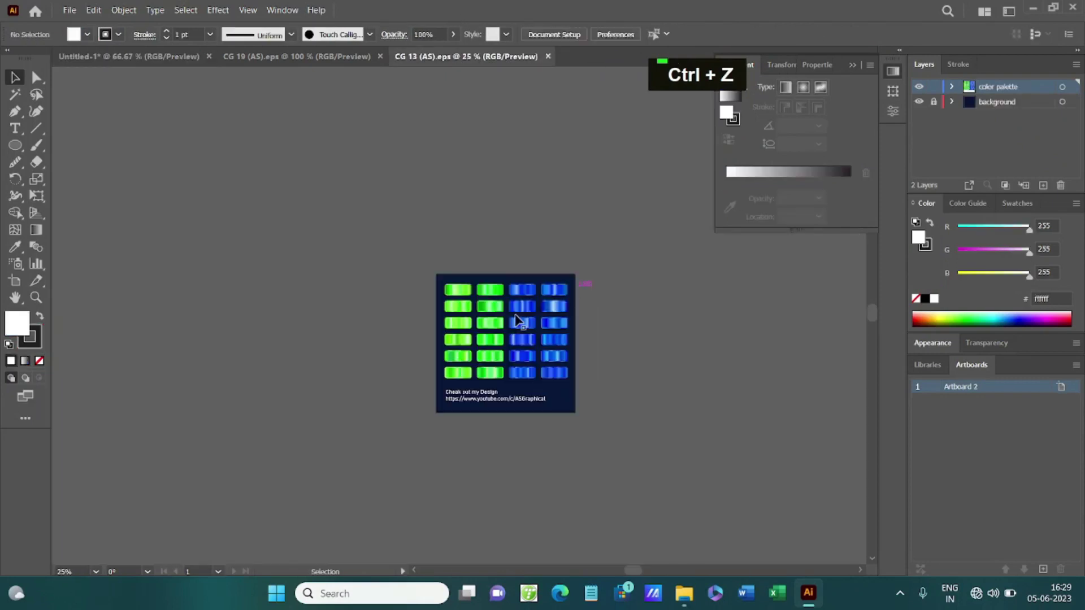
{"action": "scroll", "coordinate": [313, 281], "scroll_direction": "down", "scroll_amount": 2}
{"action": "left_click_drag", "start_coordinate": [448, 283], "coordinate": [163, 223]}
{"action": "left_click_drag", "start_coordinate": [307, 154], "coordinate": [284, 96]}
Fill the extruded side faces with a striped blue gradient sampled from the imported color bars.
{"action": "left_click", "coordinate": [399, 298]}
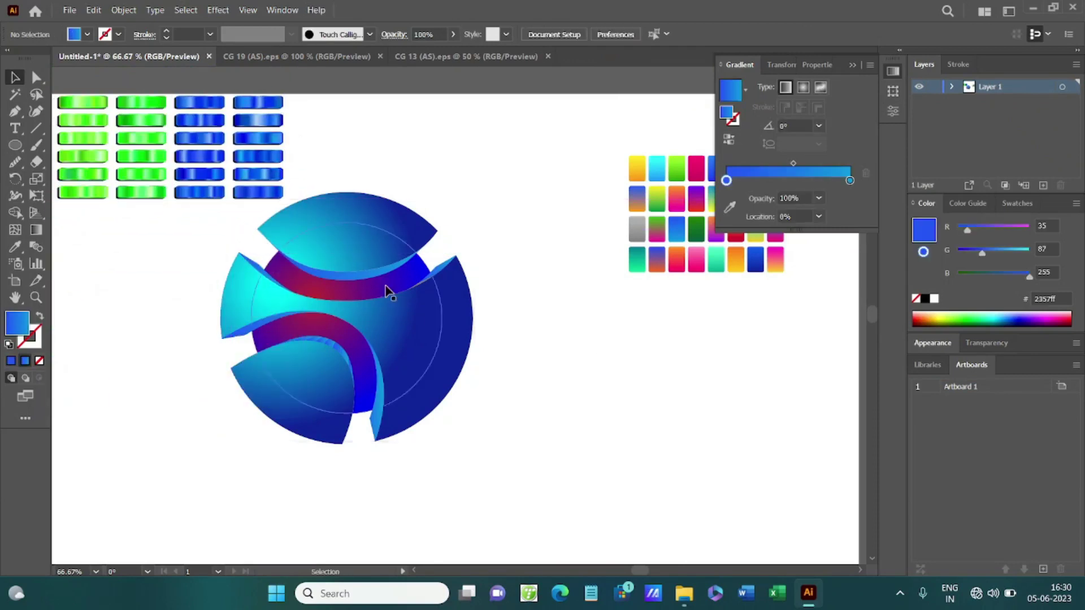
{"action": "key", "text": "i"}
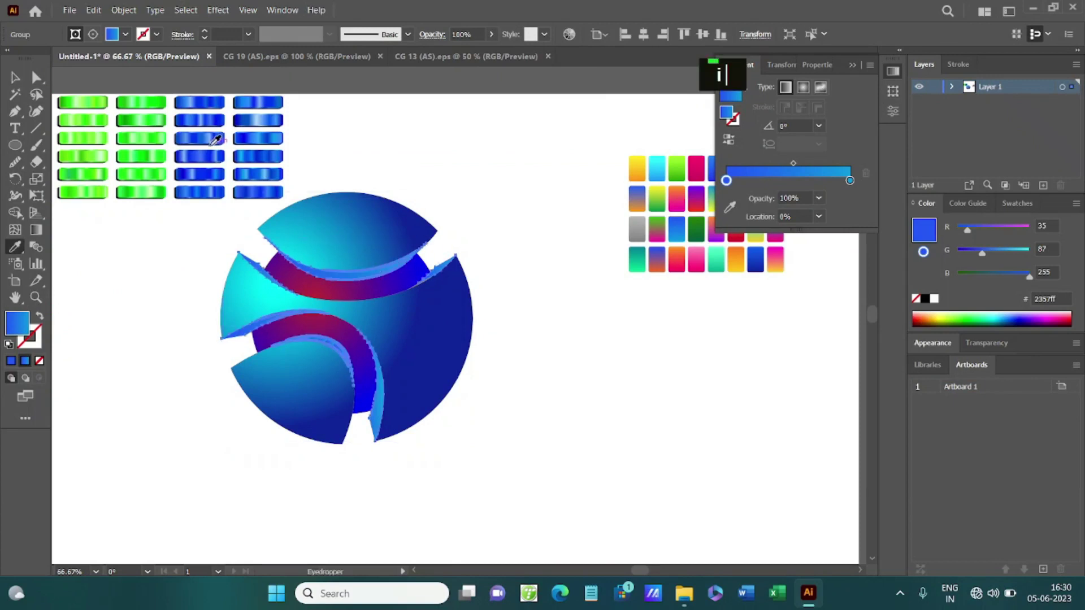
{"action": "left_click", "coordinate": [214, 139]}
{"action": "left_click", "coordinate": [206, 99]}
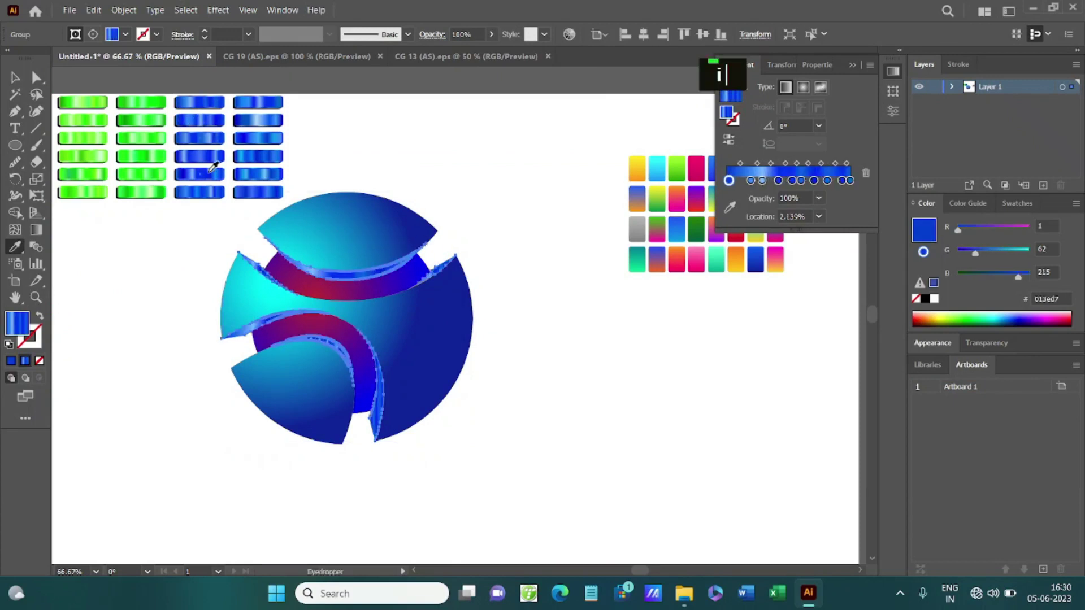
{"action": "key", "text": "v"}
Offset the path of the top lens-shaped piece by 10 px with miter joins and a miter limit of 4.
{"action": "left_click", "coordinate": [339, 226]}
{"action": "left_click", "coordinate": [124, 10]}
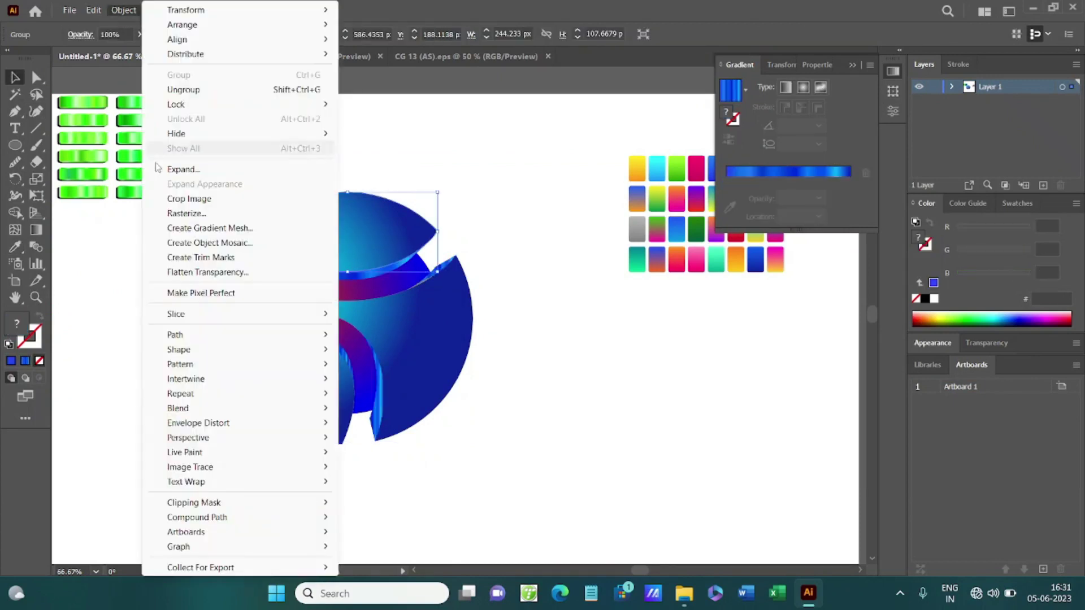
{"action": "mouse_move", "coordinate": [220, 333]}
{"action": "left_click", "coordinate": [396, 385]}
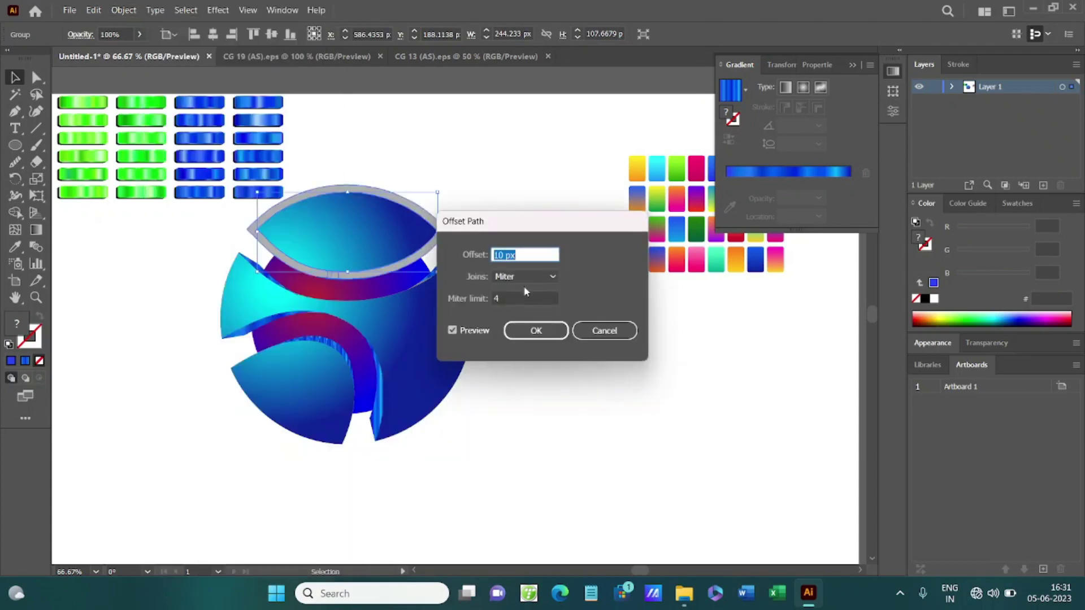
{"action": "left_click", "coordinate": [536, 331]}
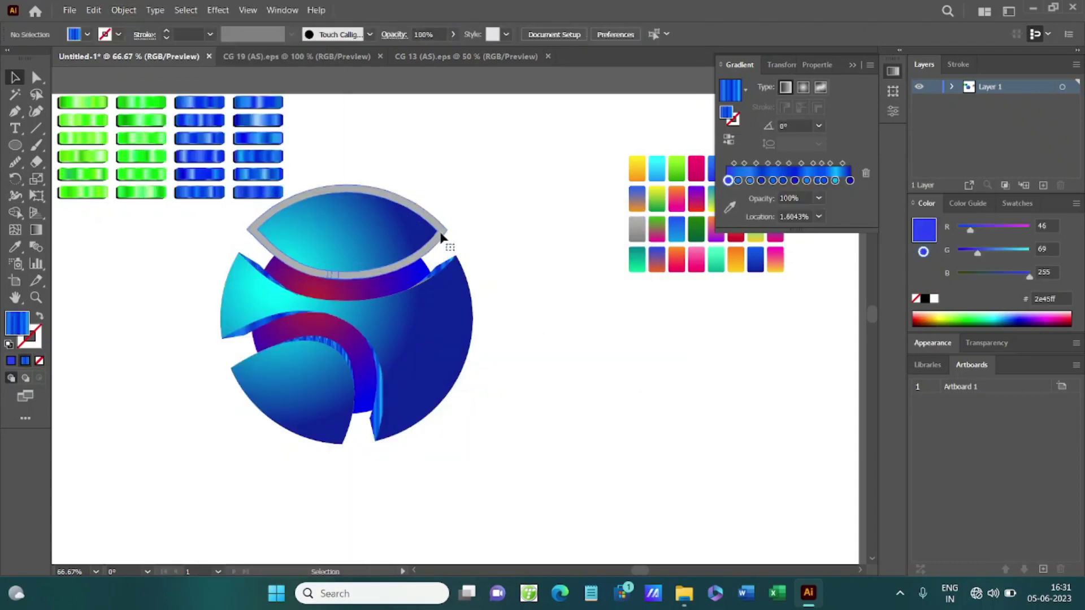
Offset the path of the large curved middle piece by 10 px.
{"action": "key", "text": "ctrl+alt+bracketleft"}
{"action": "left_click", "coordinate": [115, 12]}
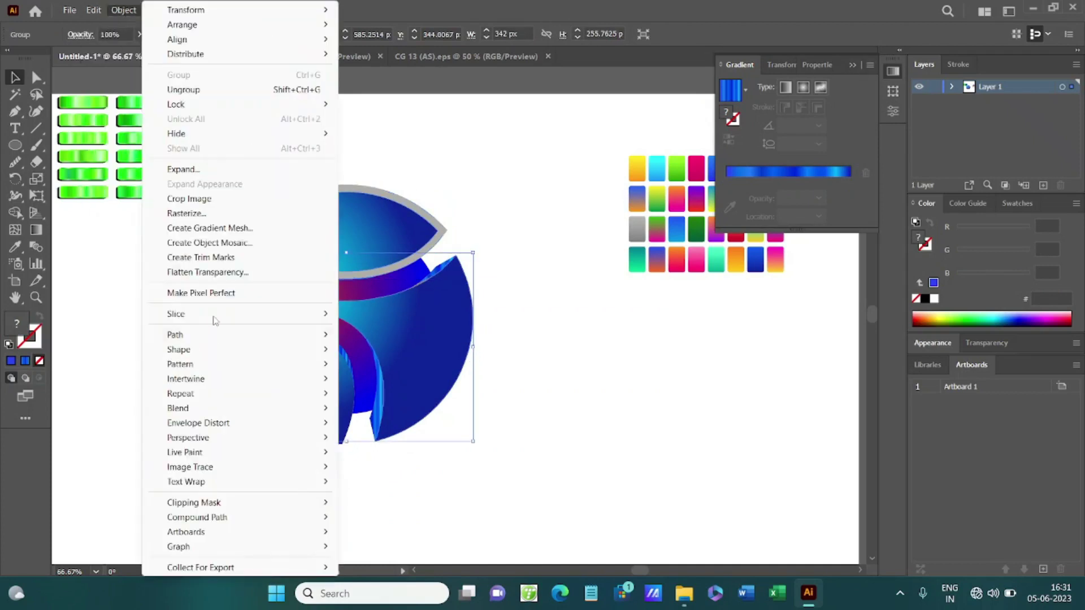
{"action": "mouse_move", "coordinate": [213, 335]}
{"action": "left_click", "coordinate": [398, 385]}
{"action": "left_click", "coordinate": [536, 330]}
Try a 10 px path offset on the lower-left piece and undo it.
{"action": "left_click", "coordinate": [259, 371]}
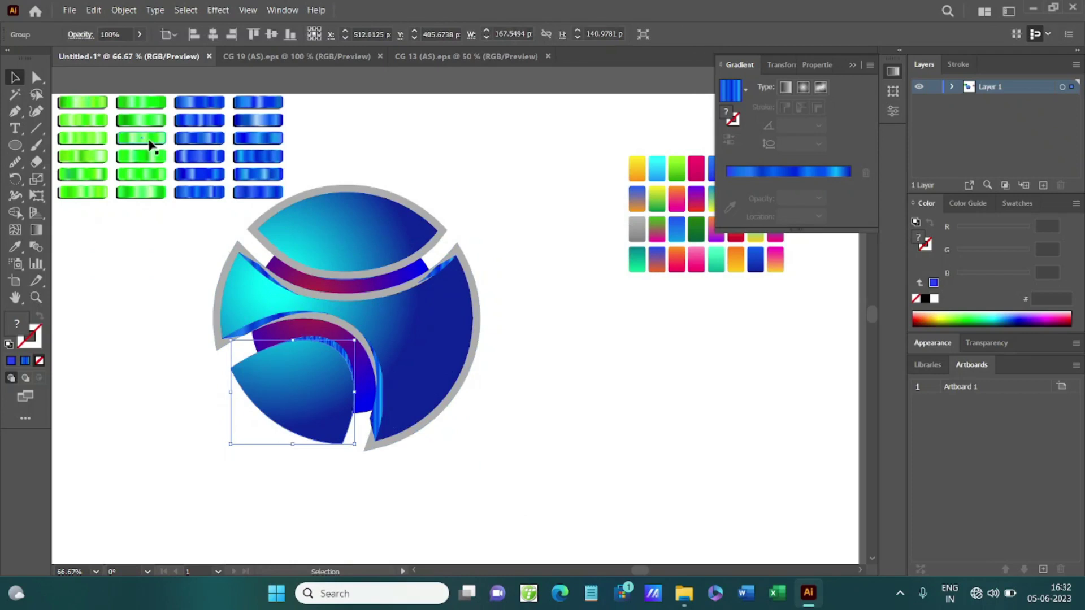
{"action": "left_click", "coordinate": [123, 10]}
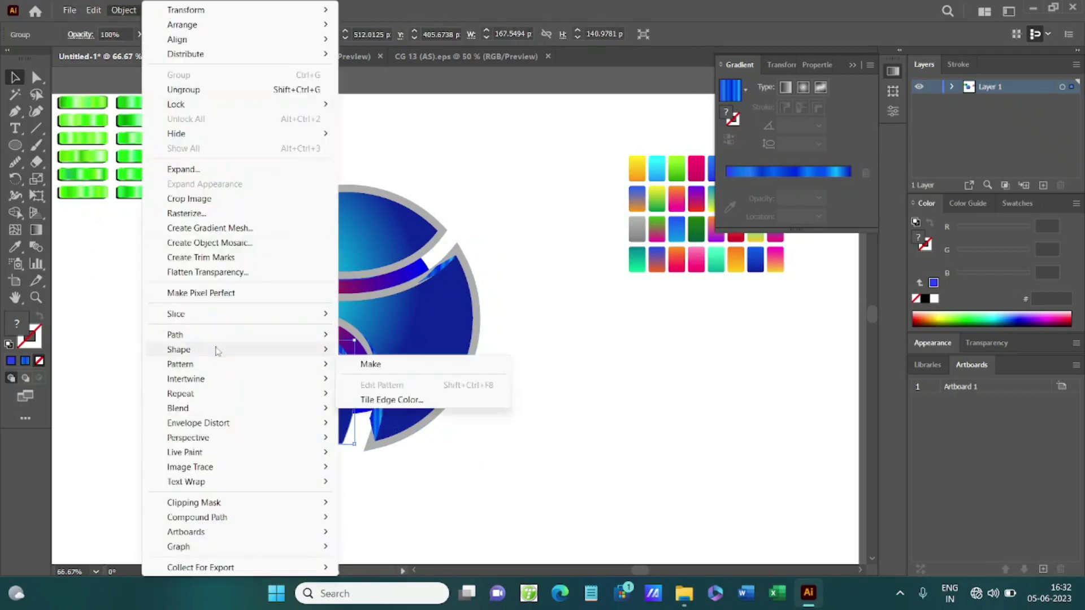
{"action": "mouse_move", "coordinate": [213, 334]}
{"action": "left_click", "coordinate": [416, 385]}
{"action": "left_click", "coordinate": [537, 330]}
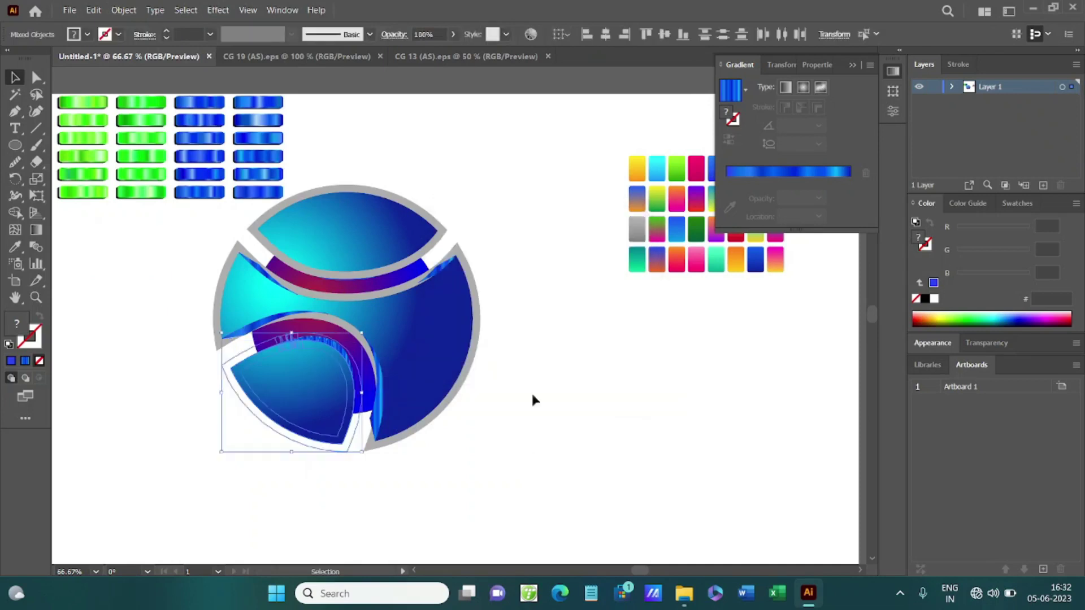
{"action": "key", "text": "ctrl+z"}
{"action": "key", "text": "ctrl+z"}
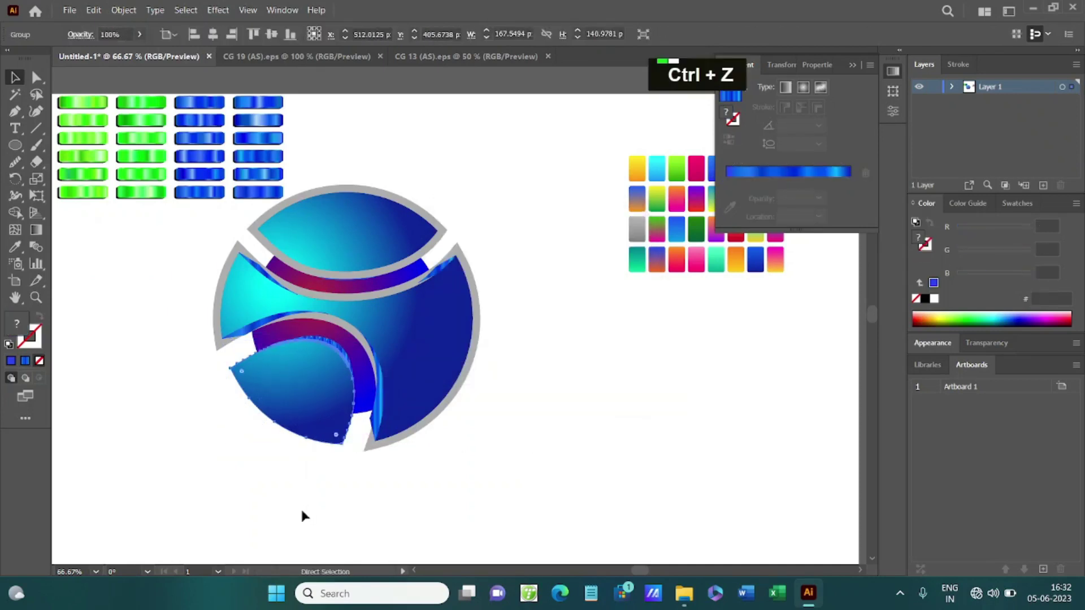
{"action": "key", "text": "ctrl+shift+z"}
Offset the lower-left piece's path by 10 px with miter joins and set the selected fill to color ff1719.
{"action": "left_click", "coordinate": [317, 416]}
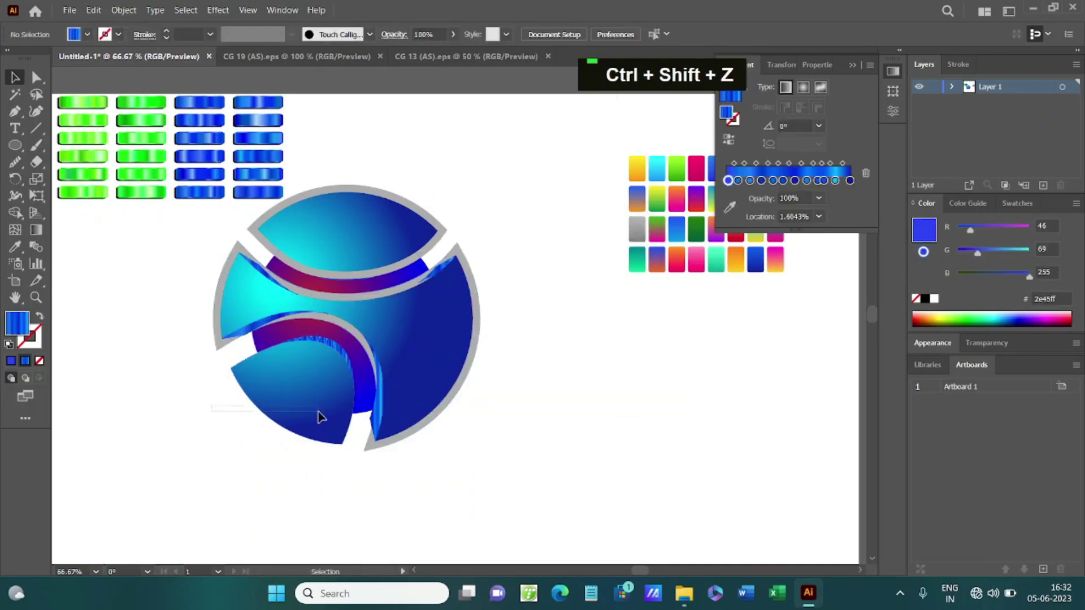
{"action": "left_click", "coordinate": [123, 9]}
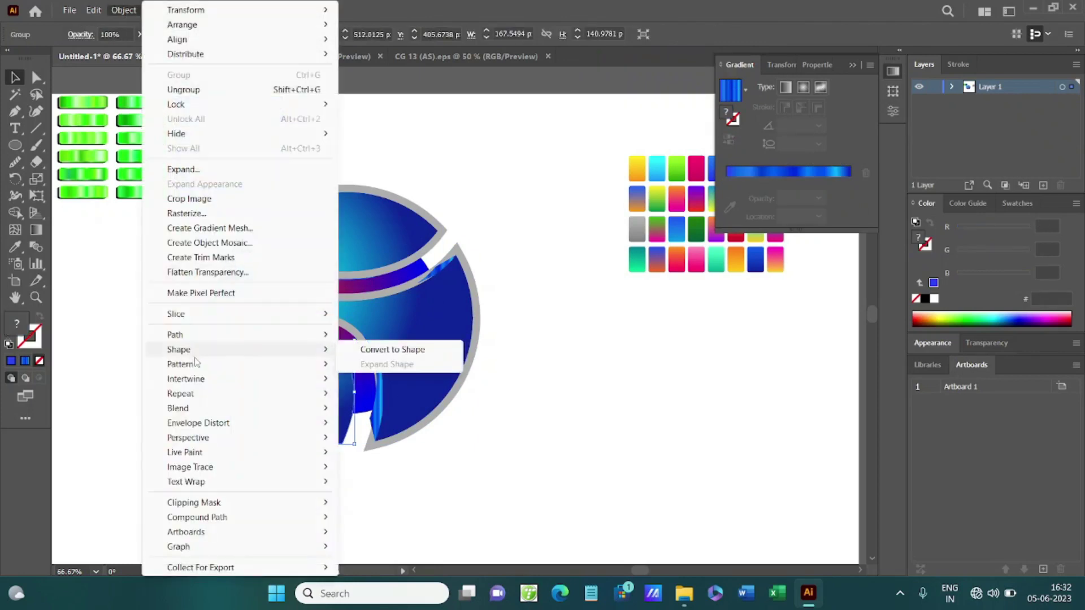
{"action": "mouse_move", "coordinate": [301, 340]}
{"action": "left_click", "coordinate": [382, 385]}
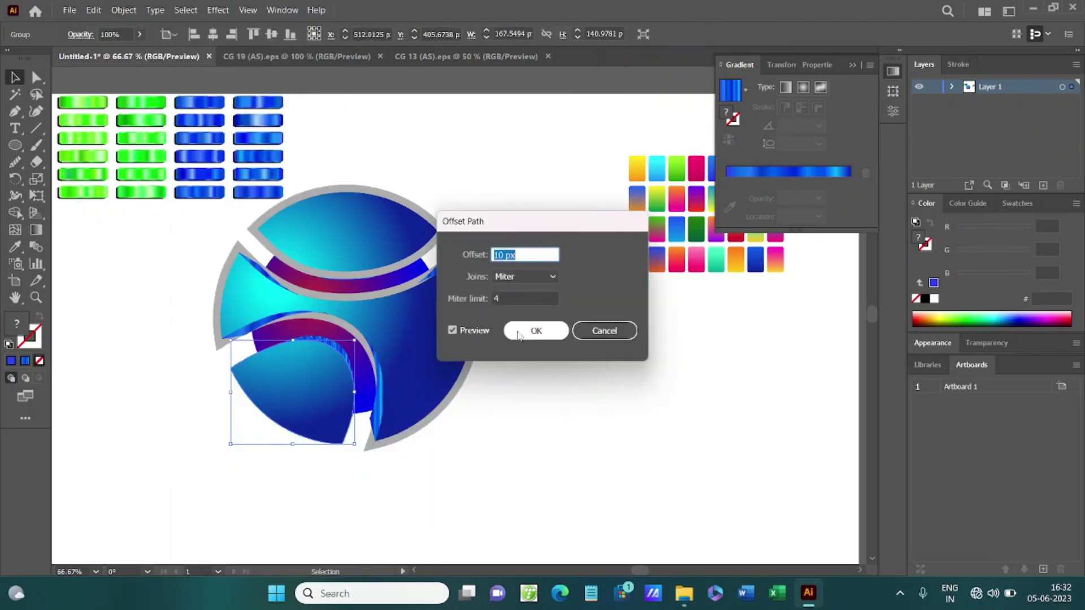
{"action": "left_click", "coordinate": [536, 331]}
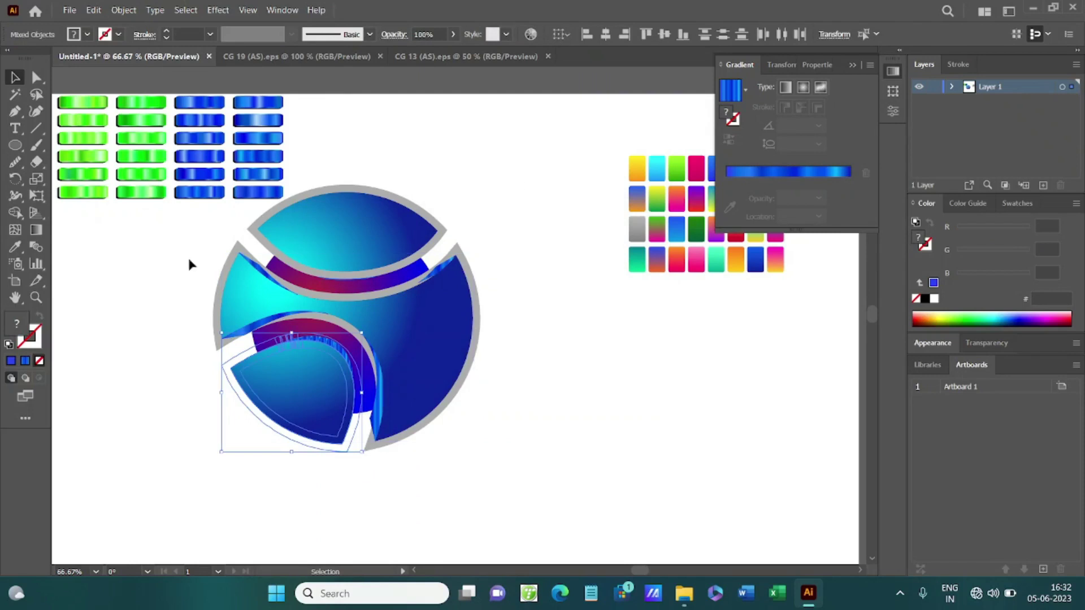
{"action": "double_click", "coordinate": [23, 326]}
{"action": "type", "text": "ff1719"}
{"action": "left_click", "coordinate": [634, 266]}
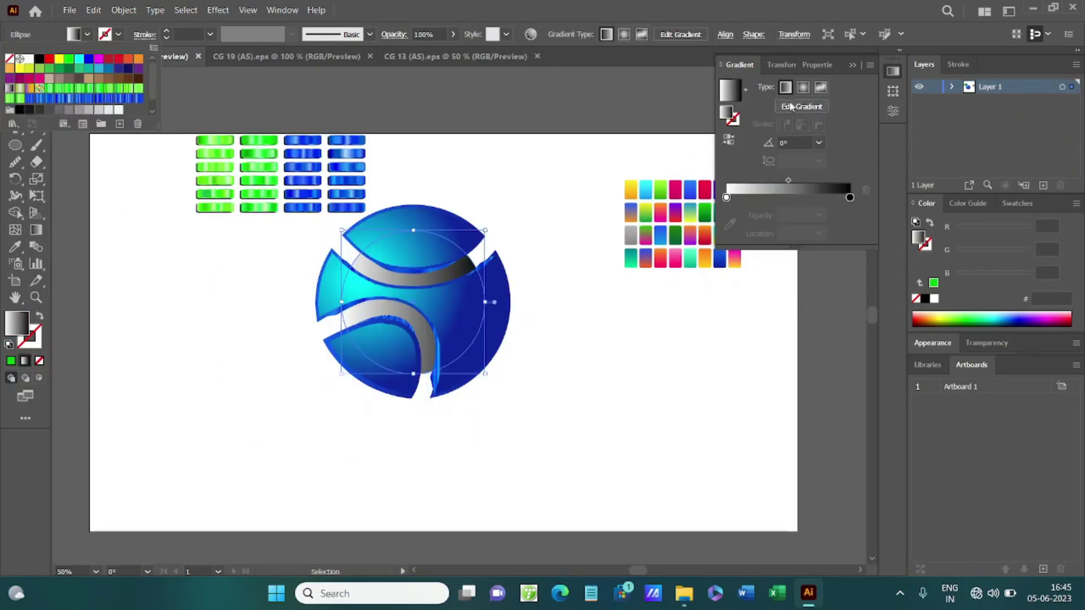
Select the inner circle and reposition its gray radial gradient's middle stops, with the outermost midpoint at about 15.6%.
{"action": "key", "text": "ctrl+shift+a"}
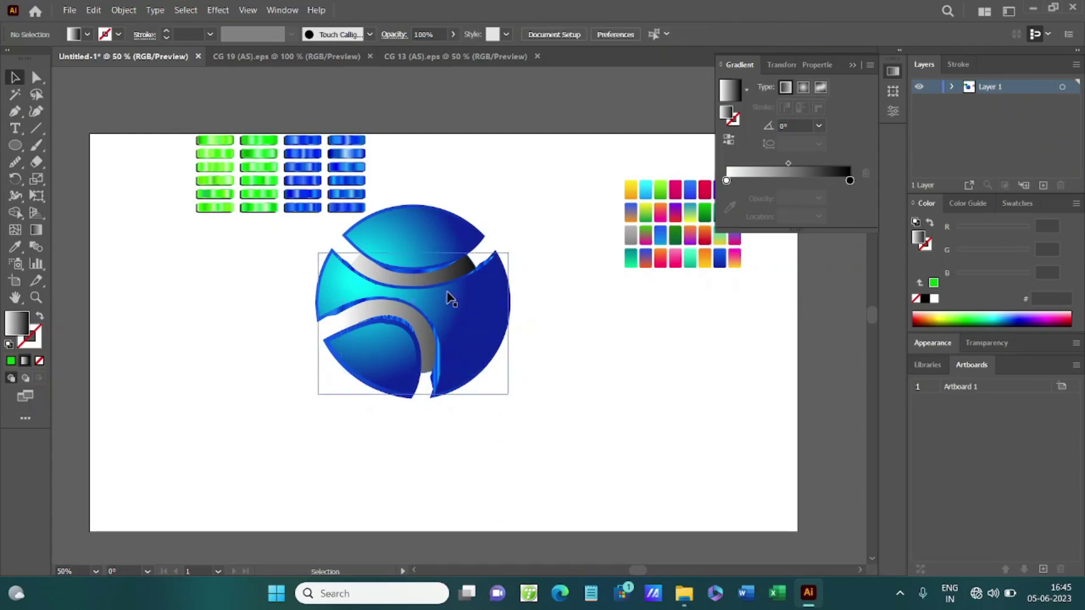
{"action": "left_click", "coordinate": [449, 274]}
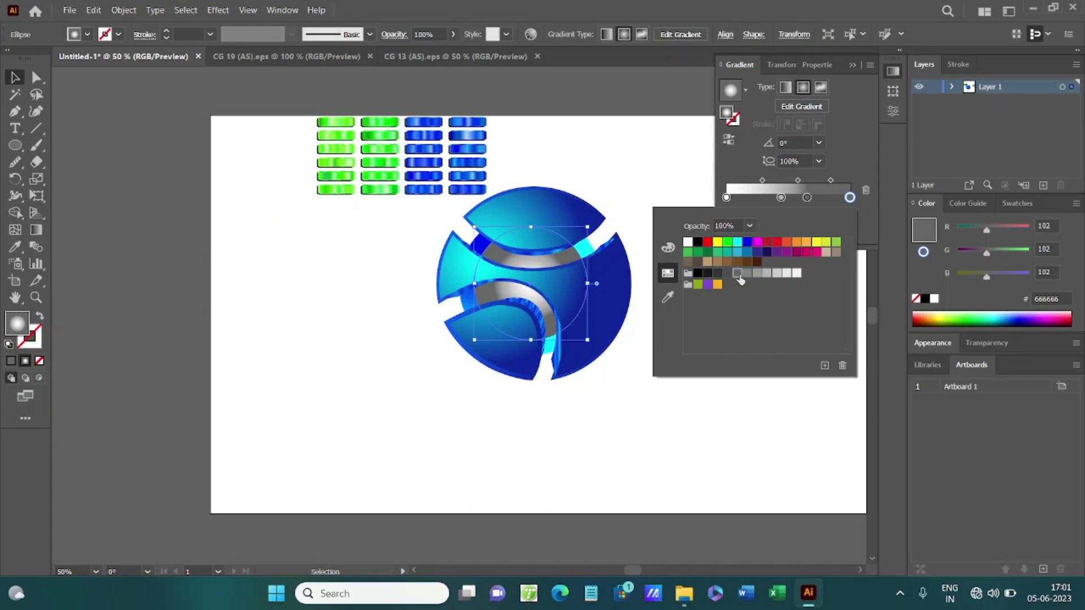
{"action": "left_click_drag", "start_coordinate": [781, 198], "coordinate": [771, 199]}
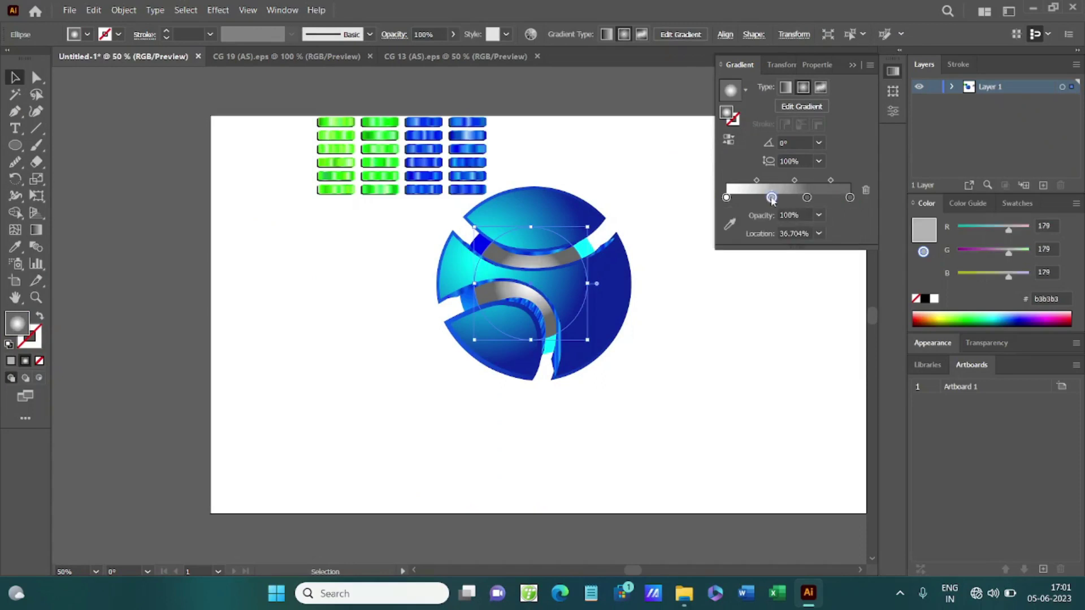
{"action": "left_click_drag", "start_coordinate": [779, 197], "coordinate": [814, 181]}
{"action": "left_click", "coordinate": [806, 197]}
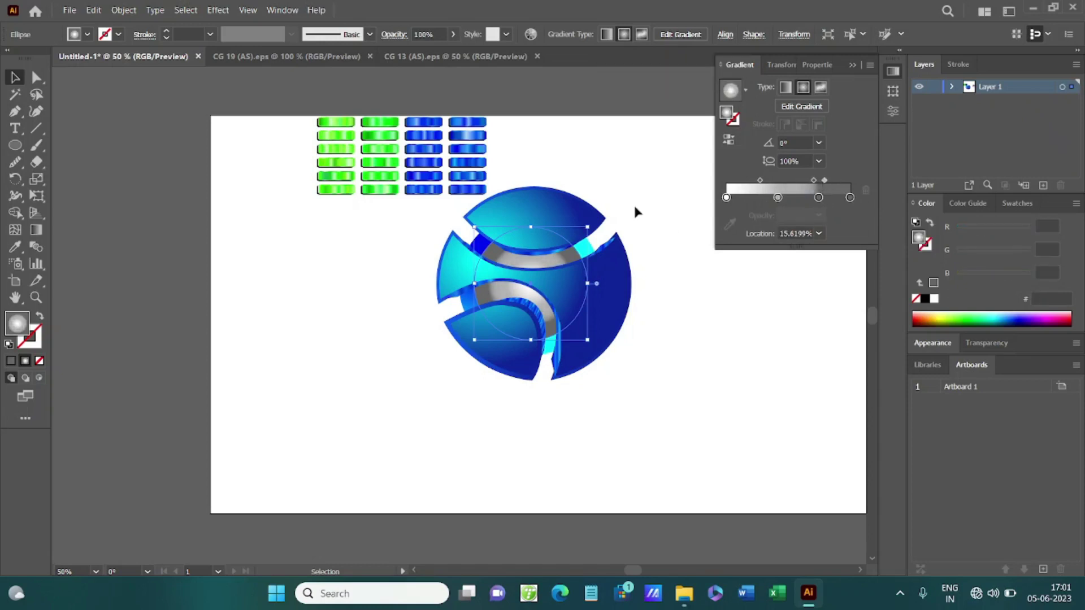
Redraw the gray radial gradient on the circles behind the bands, running diagonally from upper left to lower right.
{"action": "key", "text": "g"}
{"action": "left_click_drag", "start_coordinate": [613, 320], "coordinate": [574, 326]}
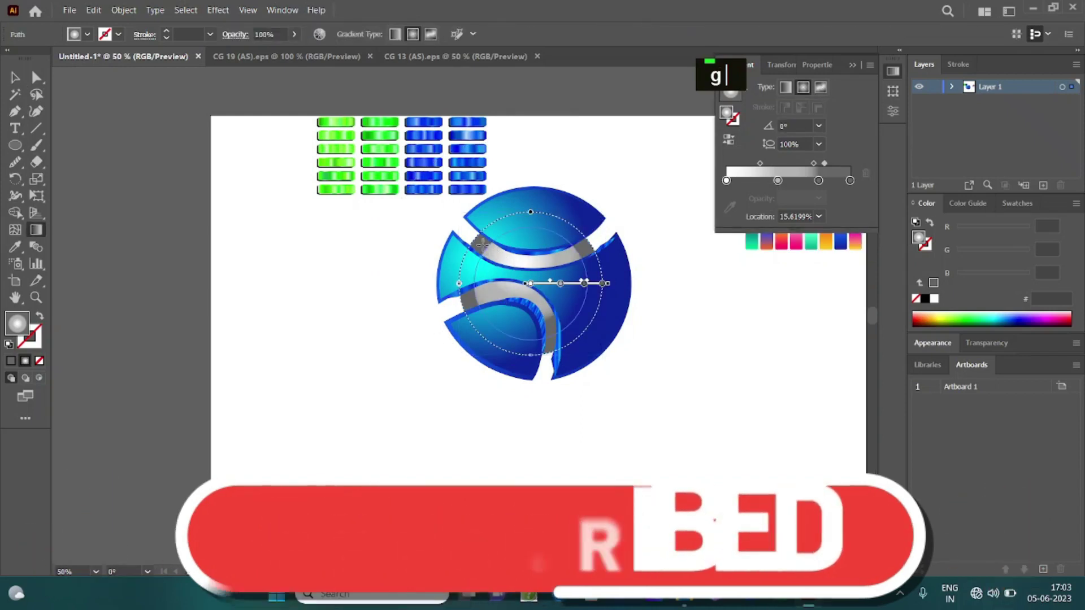
{"action": "mouse_move", "coordinate": [481, 243]}
{"action": "left_mouse_down"}
{"action": "mouse_move", "coordinate": [605, 340]}
{"action": "mouse_move", "coordinate": [582, 344]}
{"action": "left_mouse_up"}
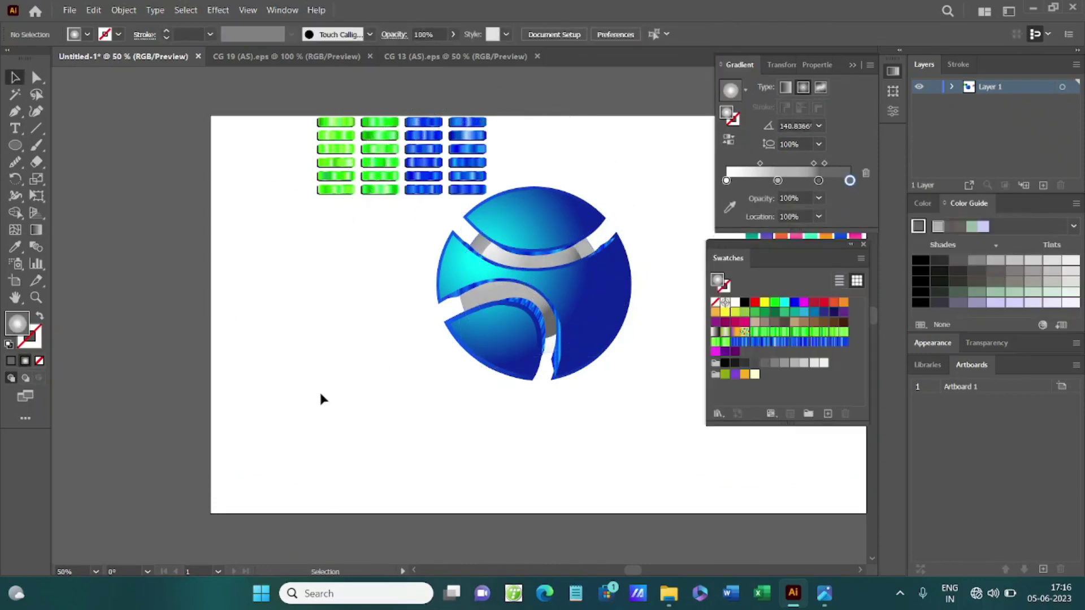
{"action": "scroll", "coordinate": [295, 168], "scroll_direction": "up", "scroll_amount": 2}
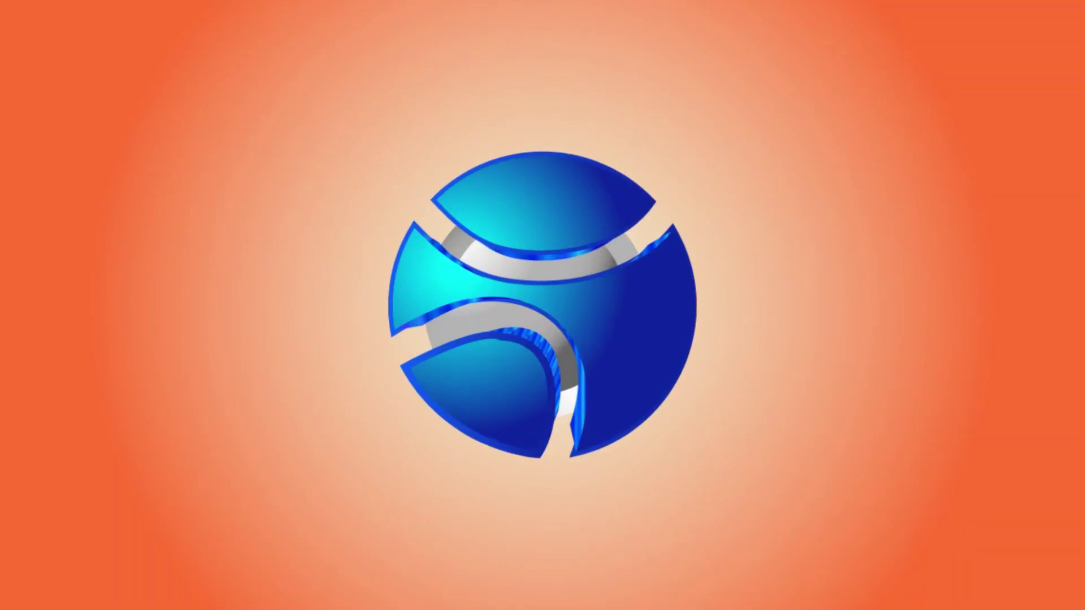